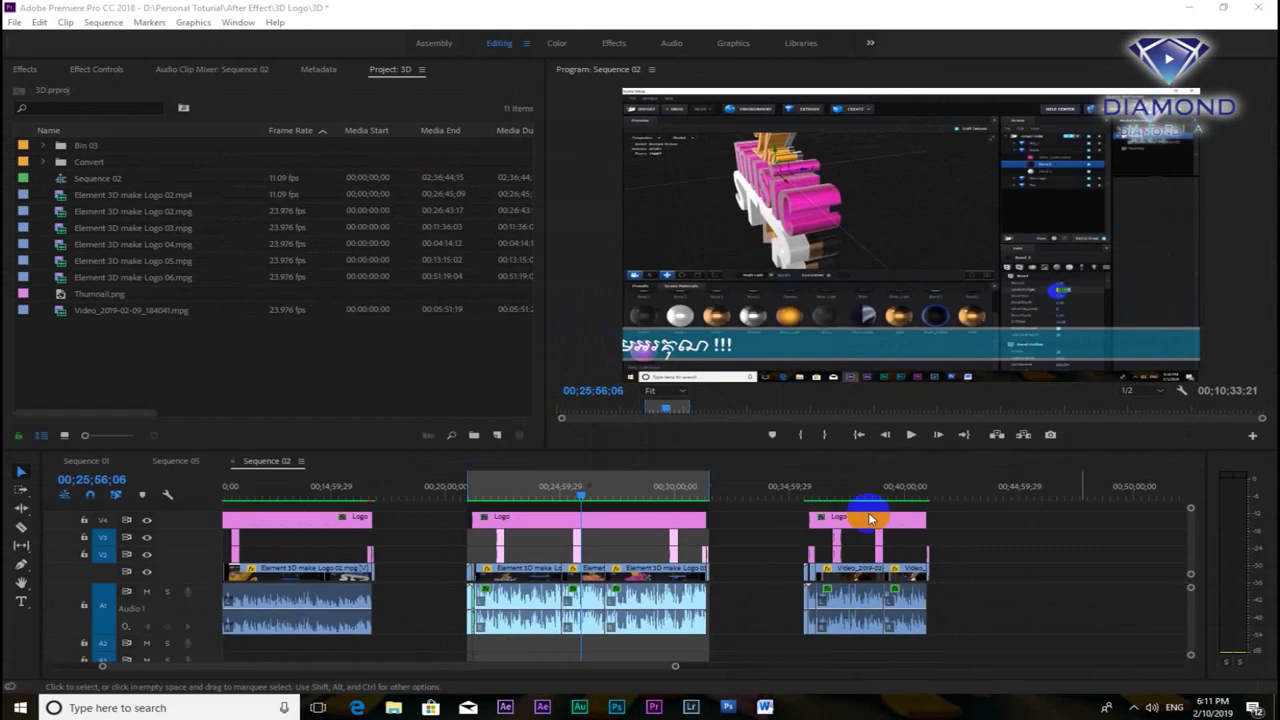
# Step: Place the playhead in the Sequence 02 timeline and open File > Export > Media
pyautogui.click(580, 490)
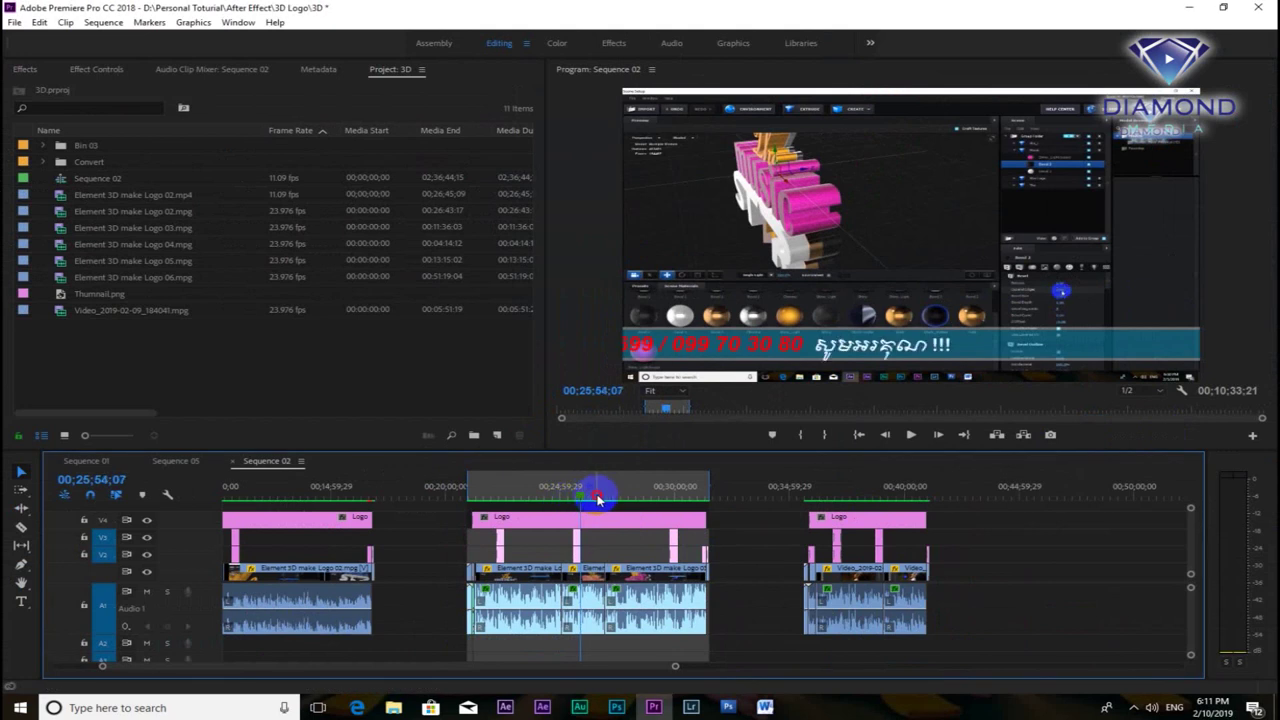
pyautogui.click(594, 491)
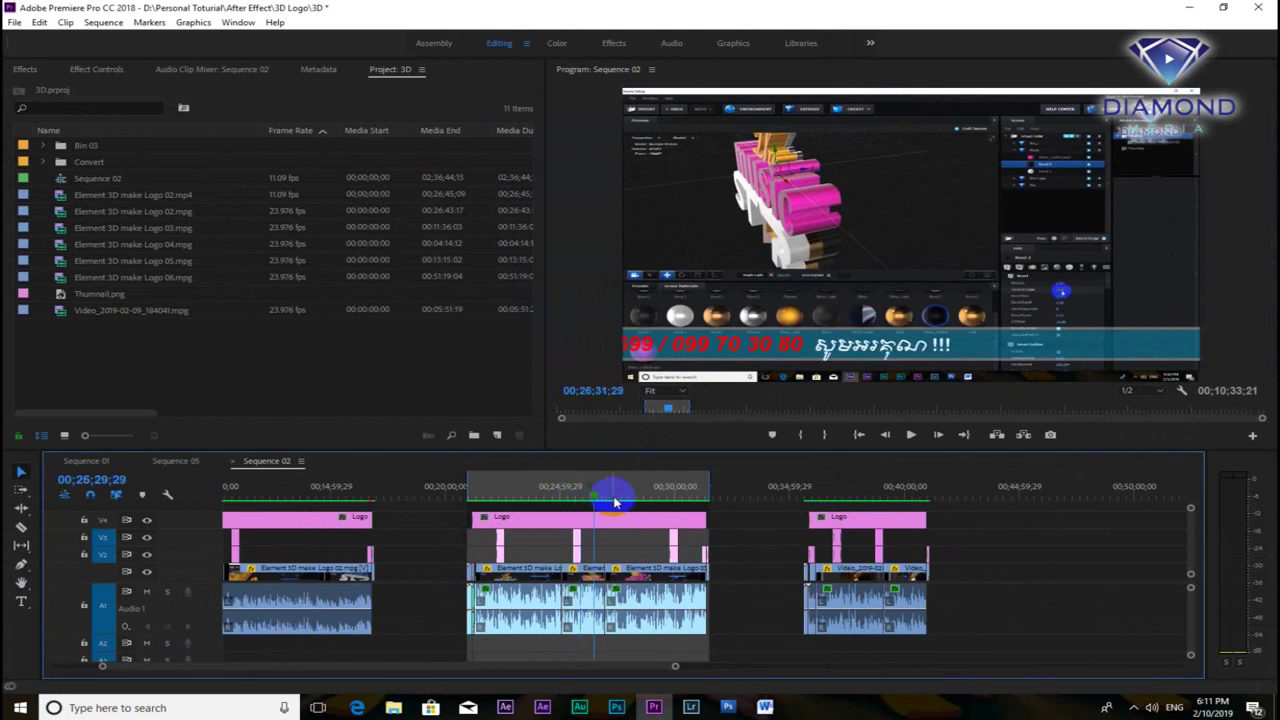
pyautogui.click(15, 22)
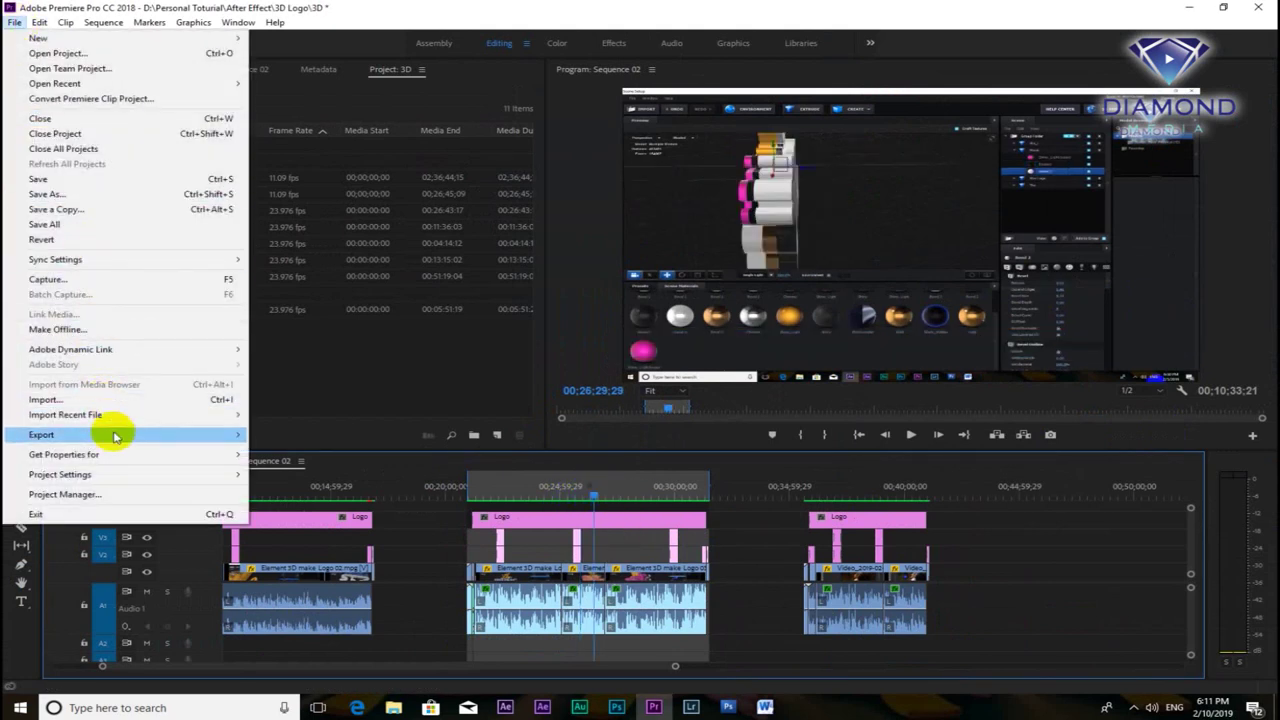
pyautogui.moveTo(115, 435)
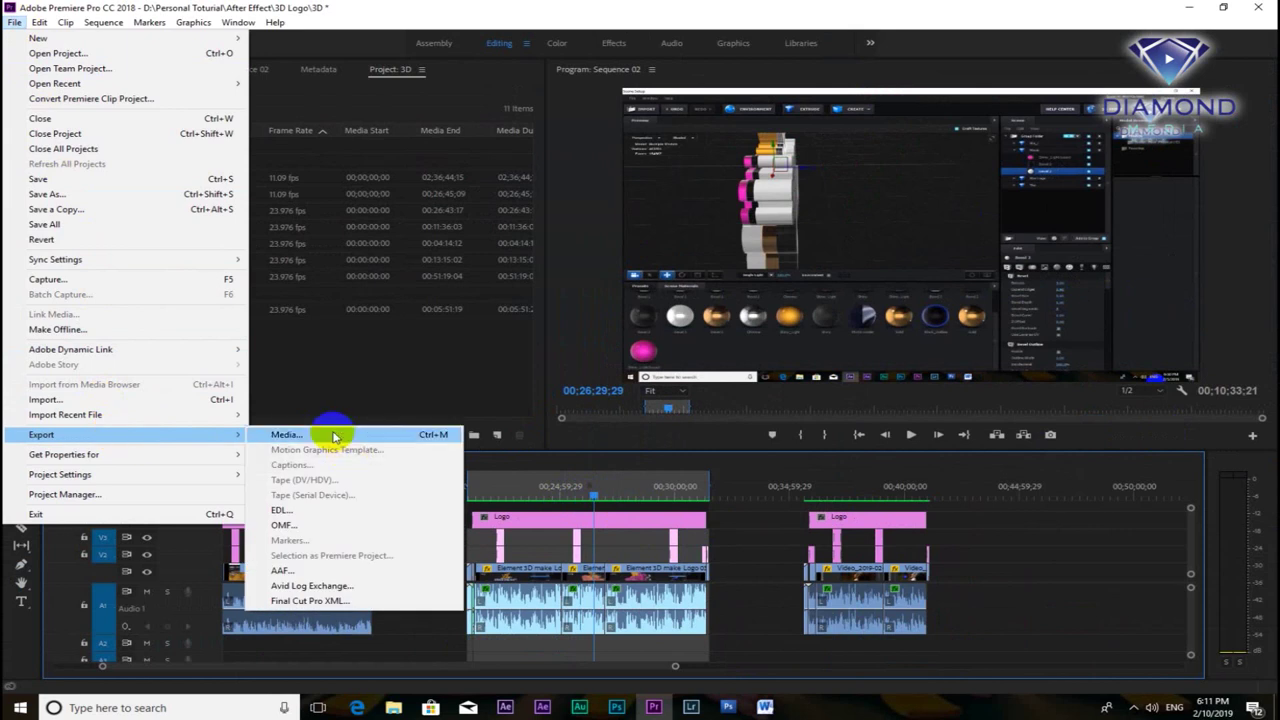
pyautogui.click(334, 436)
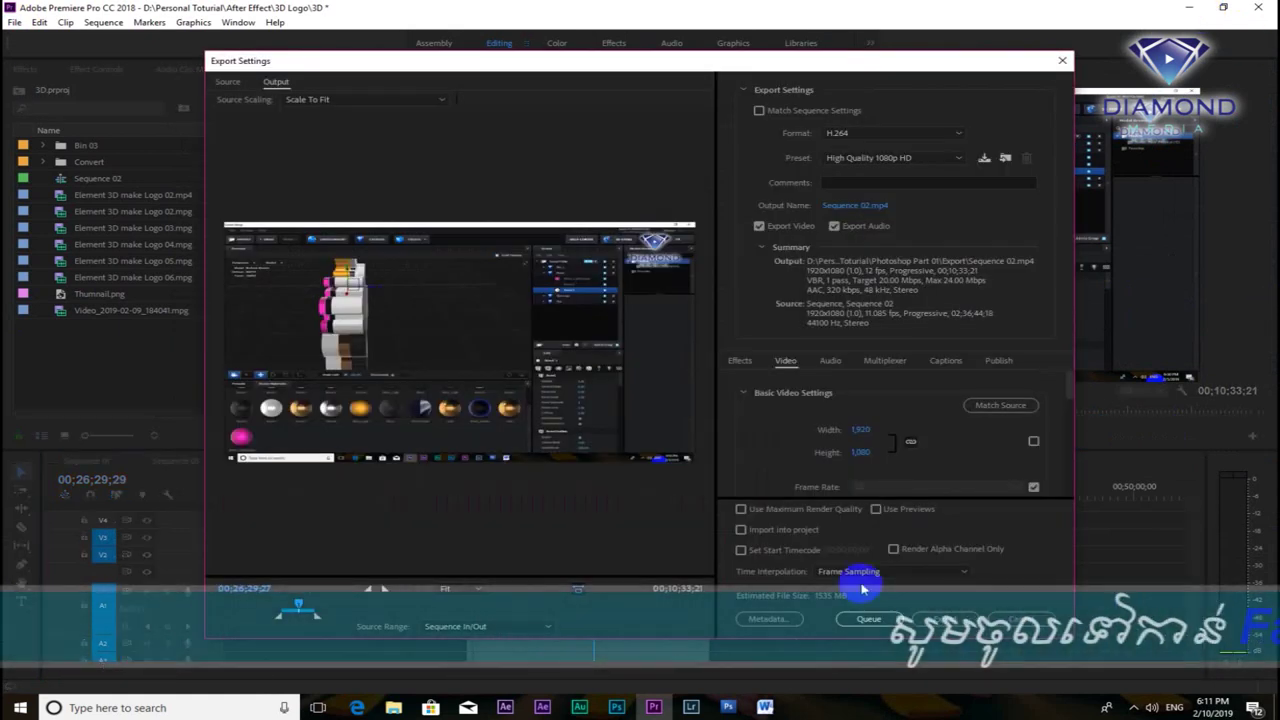
# Step: Keep H.264 format with the High Quality 1080p HD preset and open the output name location
pyautogui.click(850, 133)
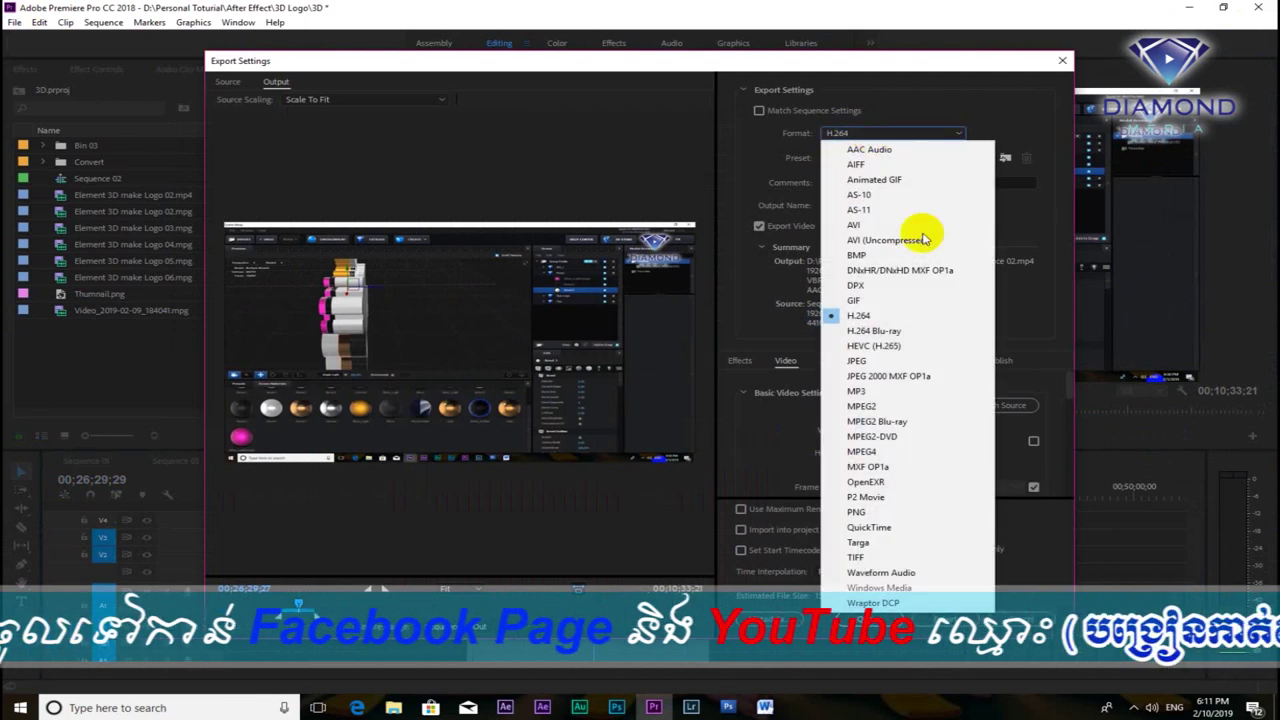
pyautogui.click(883, 315)
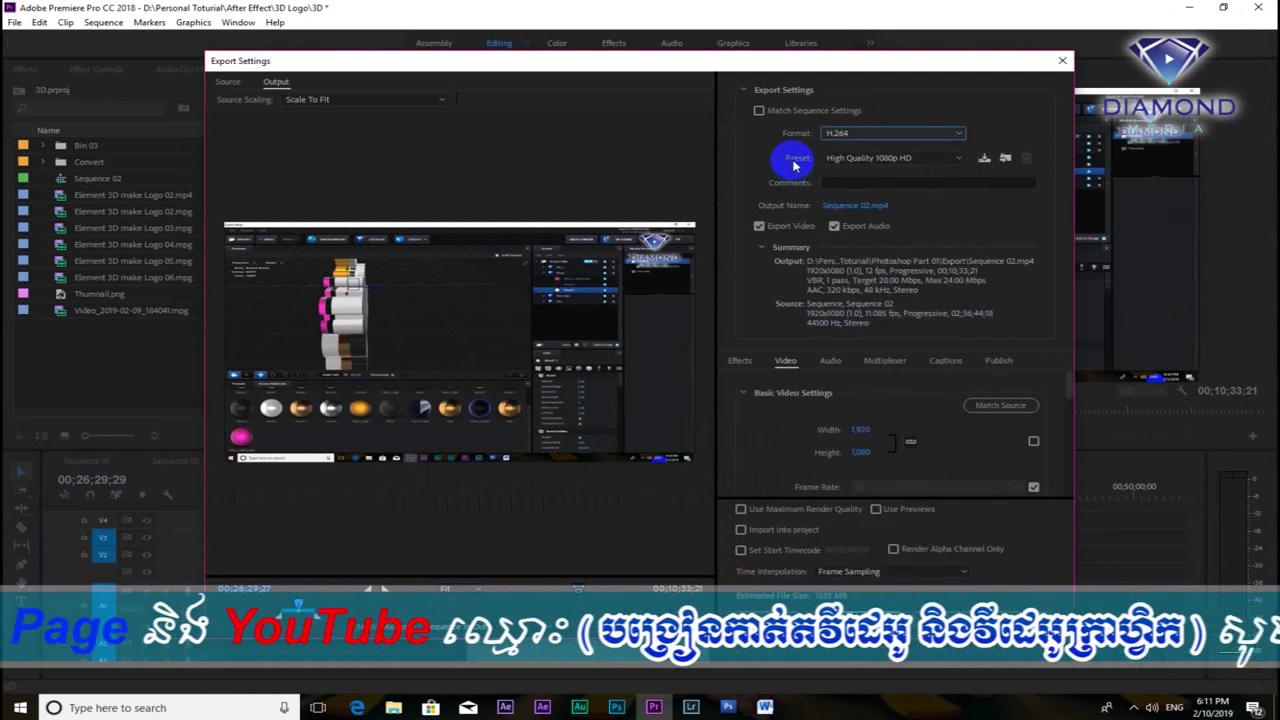
pyautogui.click(850, 157)
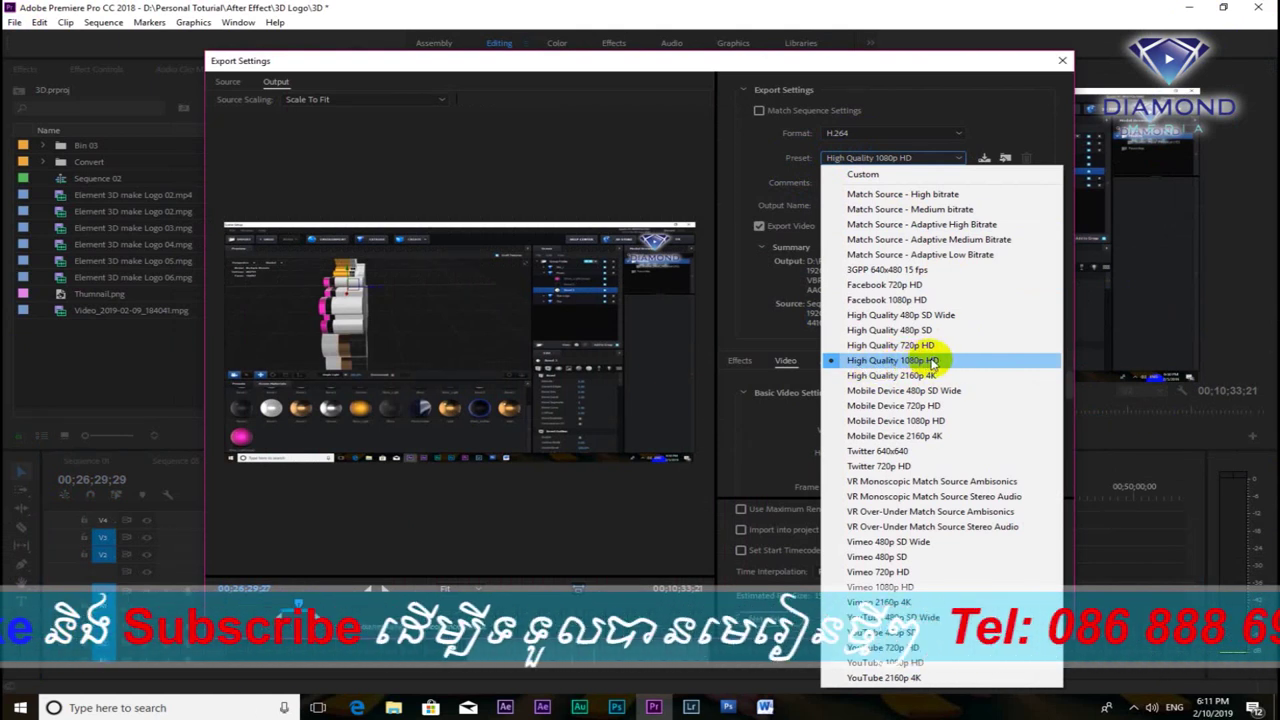
pyautogui.click(931, 363)
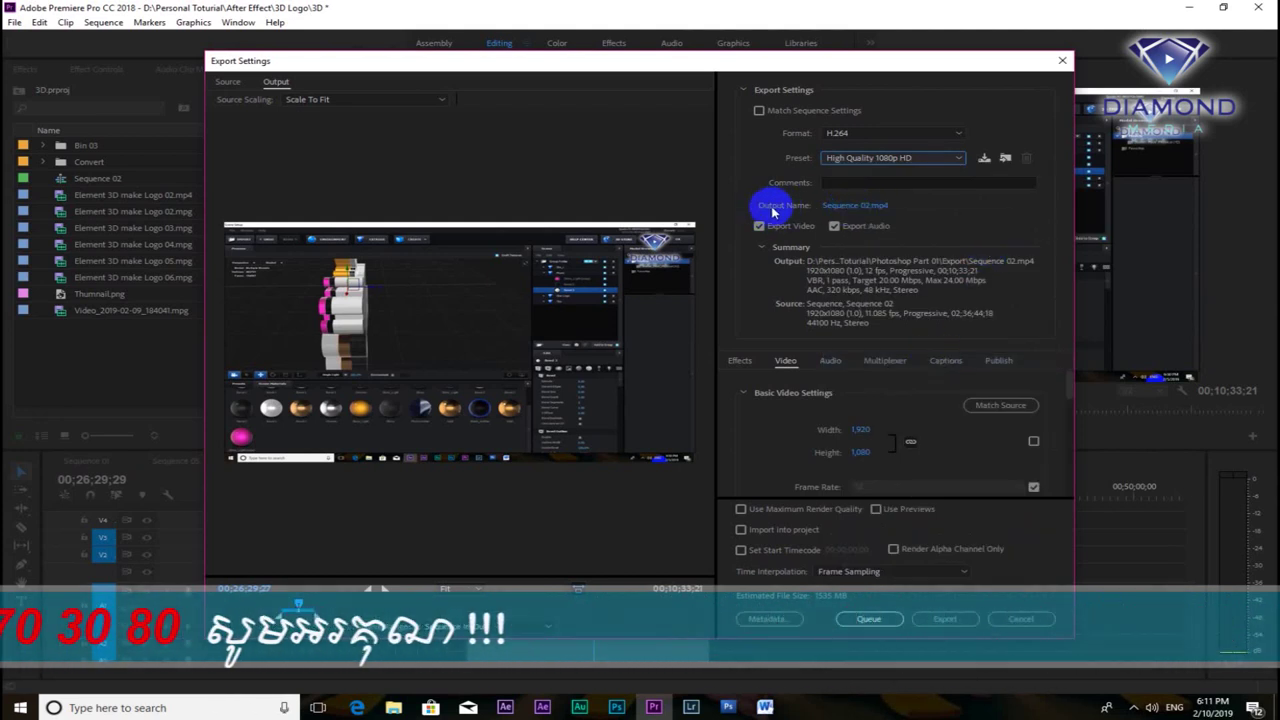
pyautogui.click(850, 206)
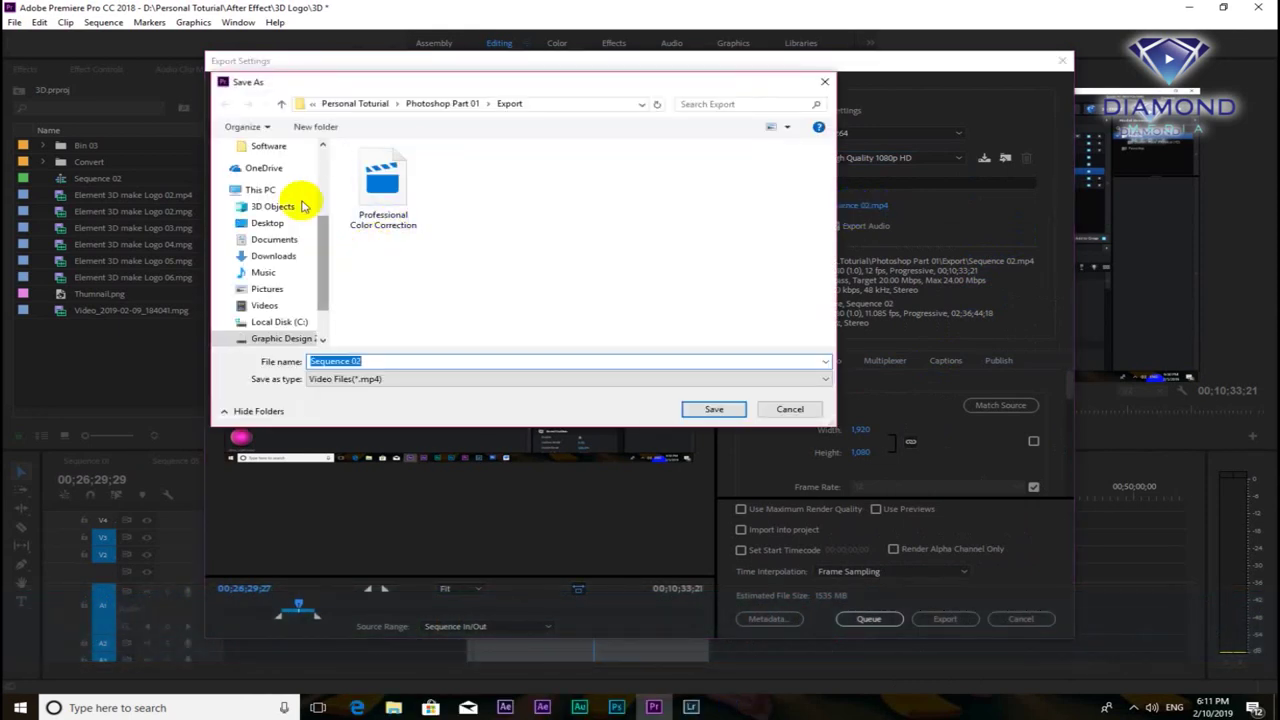
# Step: Save the export as 'Testing Convert' inside the Personal Toturial > Converter folder
pyautogui.click(281, 104)
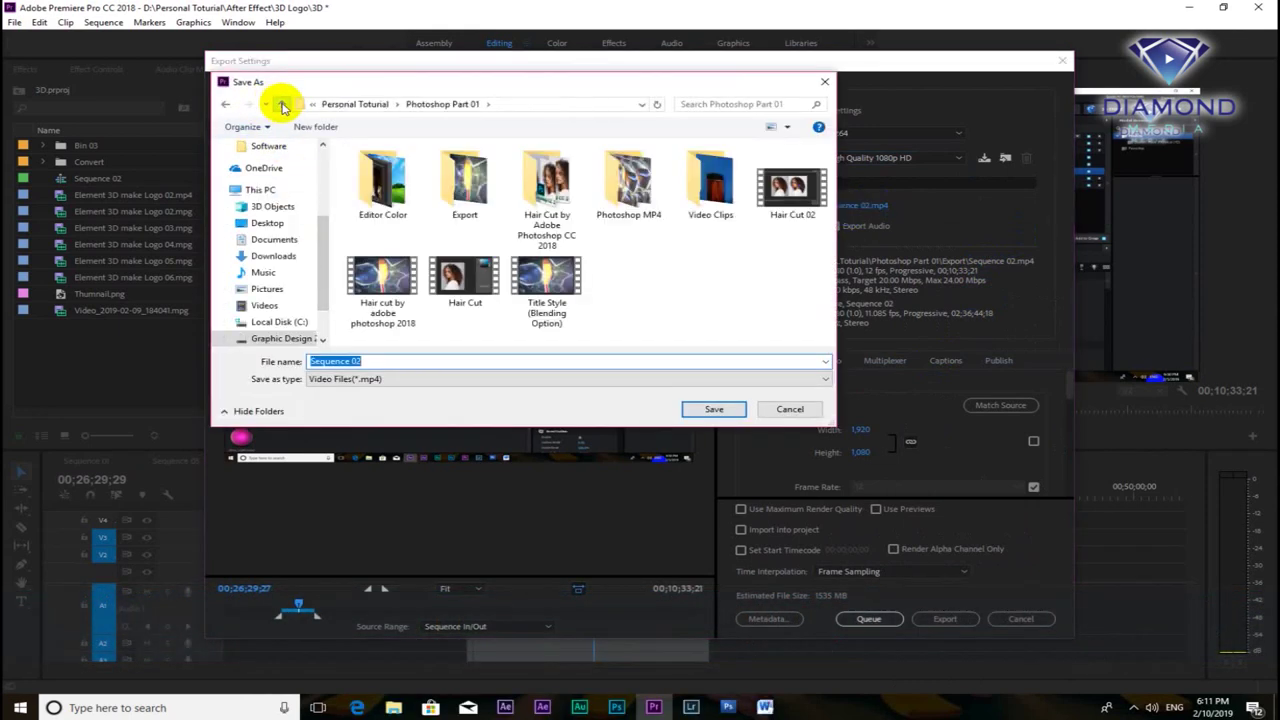
pyautogui.click(282, 105)
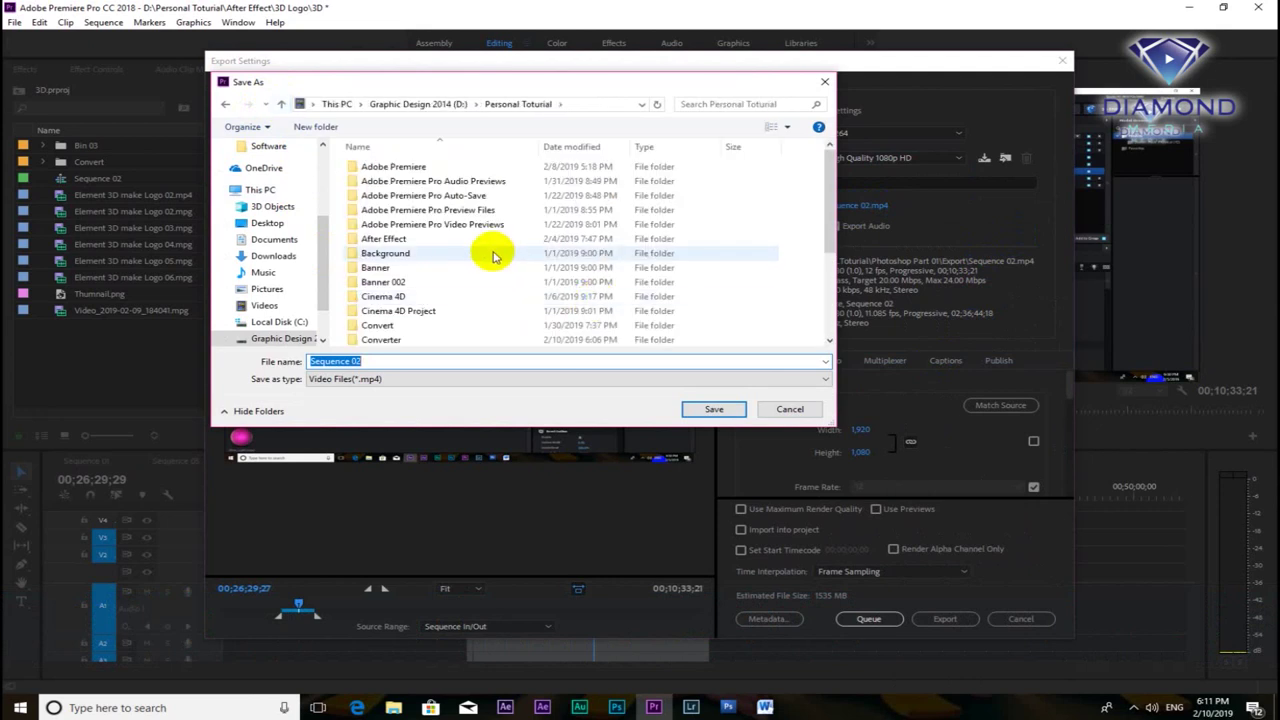
pyautogui.click(388, 341)
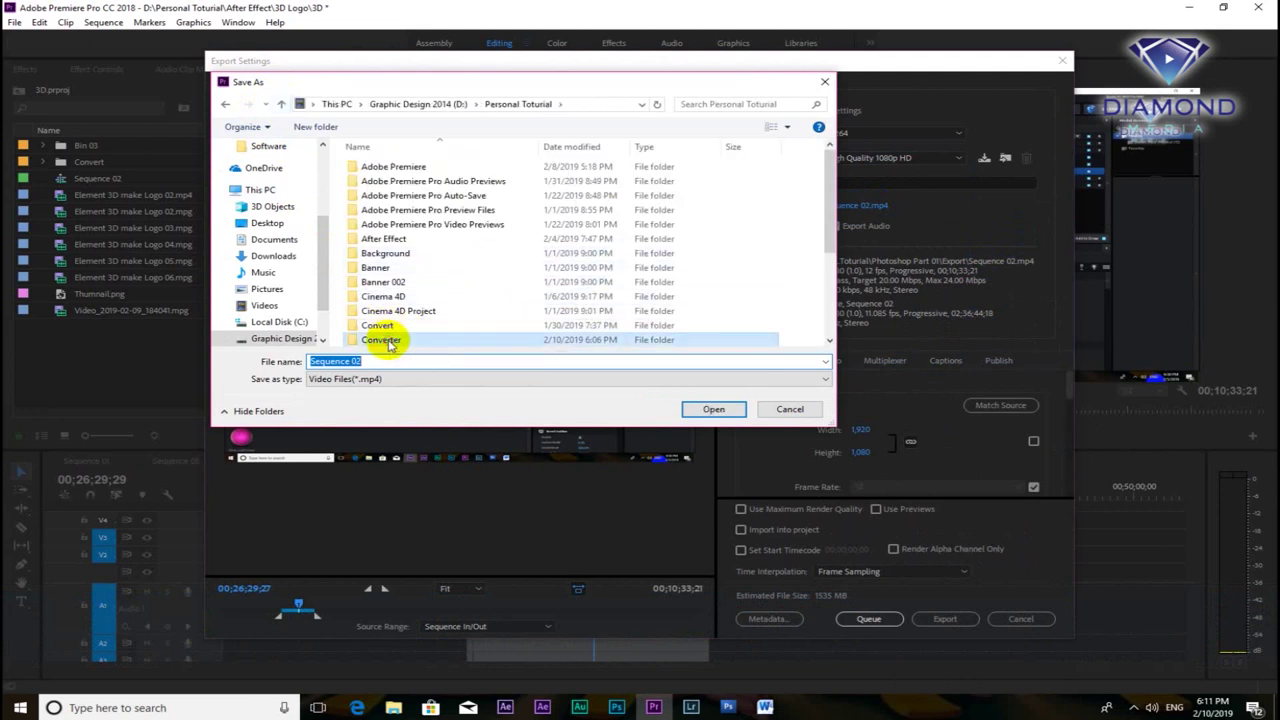
pyautogui.doubleClick(388, 341)
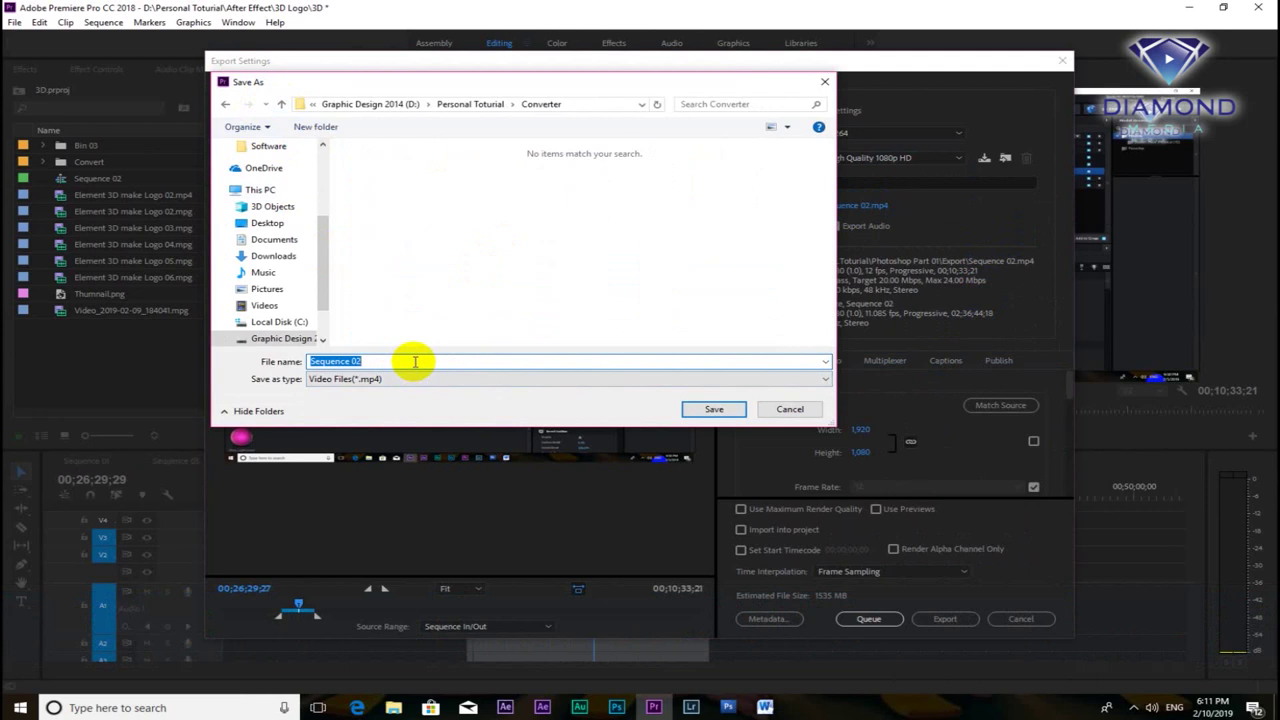
pyautogui.write('Video Tes')
pyautogui.press('BackSpace')
pyautogui.press('BackSpace')
pyautogui.press('BackSpace')
pyautogui.write('Te')
pyautogui.write('sting Con')
pyautogui.write('vert')
pyautogui.click(696, 407)
# Step: Export Sequence 02 to Testing Convert.mp4 and wait for rendering to finish
pyautogui.click(952, 619)
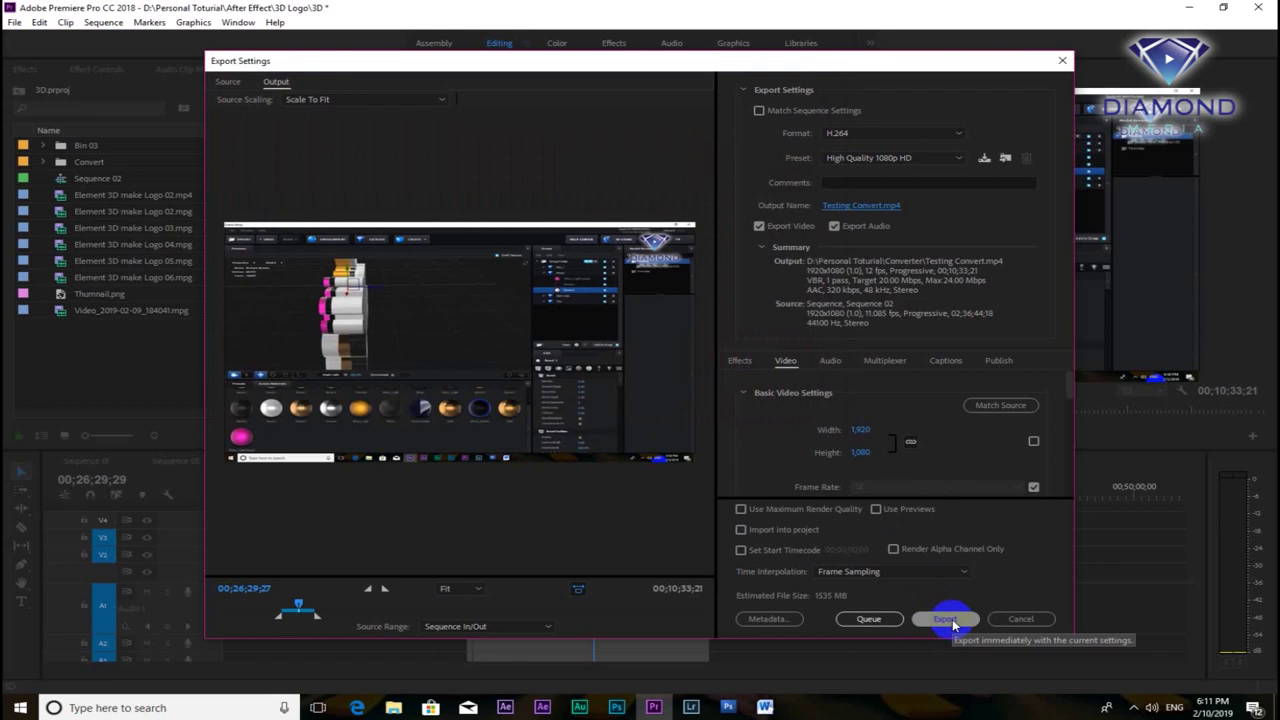
pyautogui.click(952, 619)
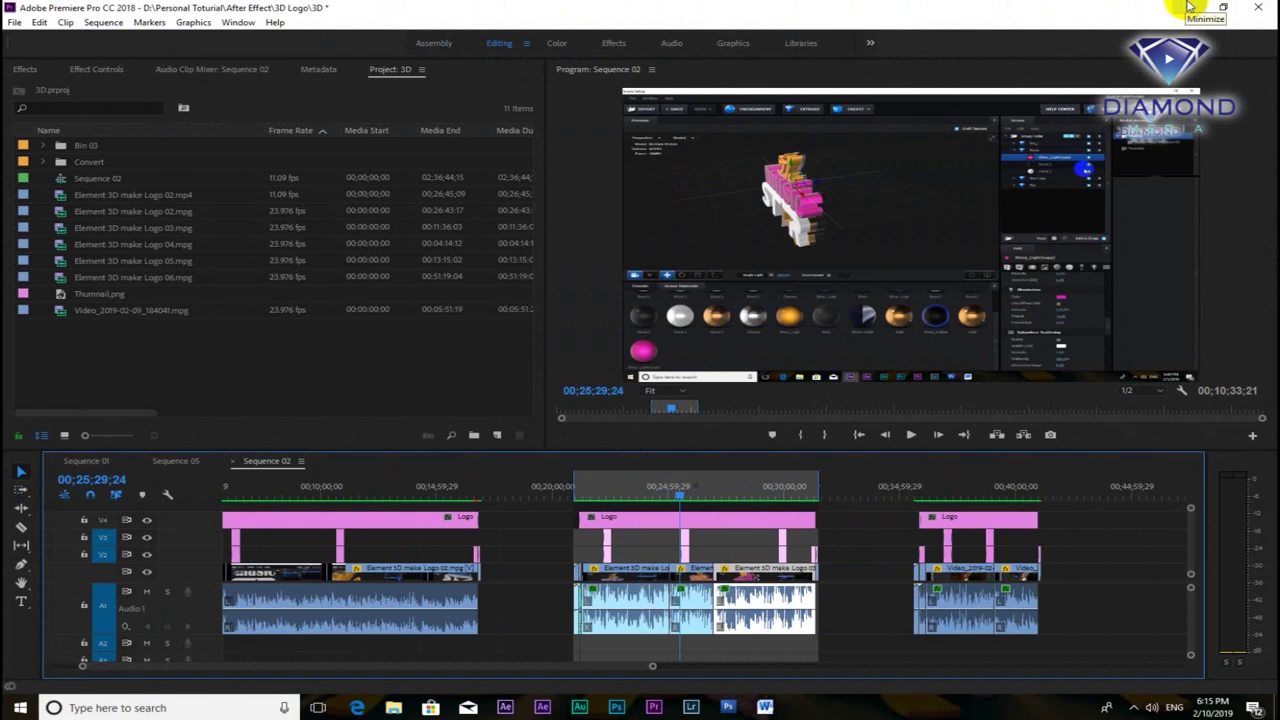
# Step: Minimize Premiere and check Testing Convert's properties, confirming its 801 MB file size
pyautogui.click(1188, 7)
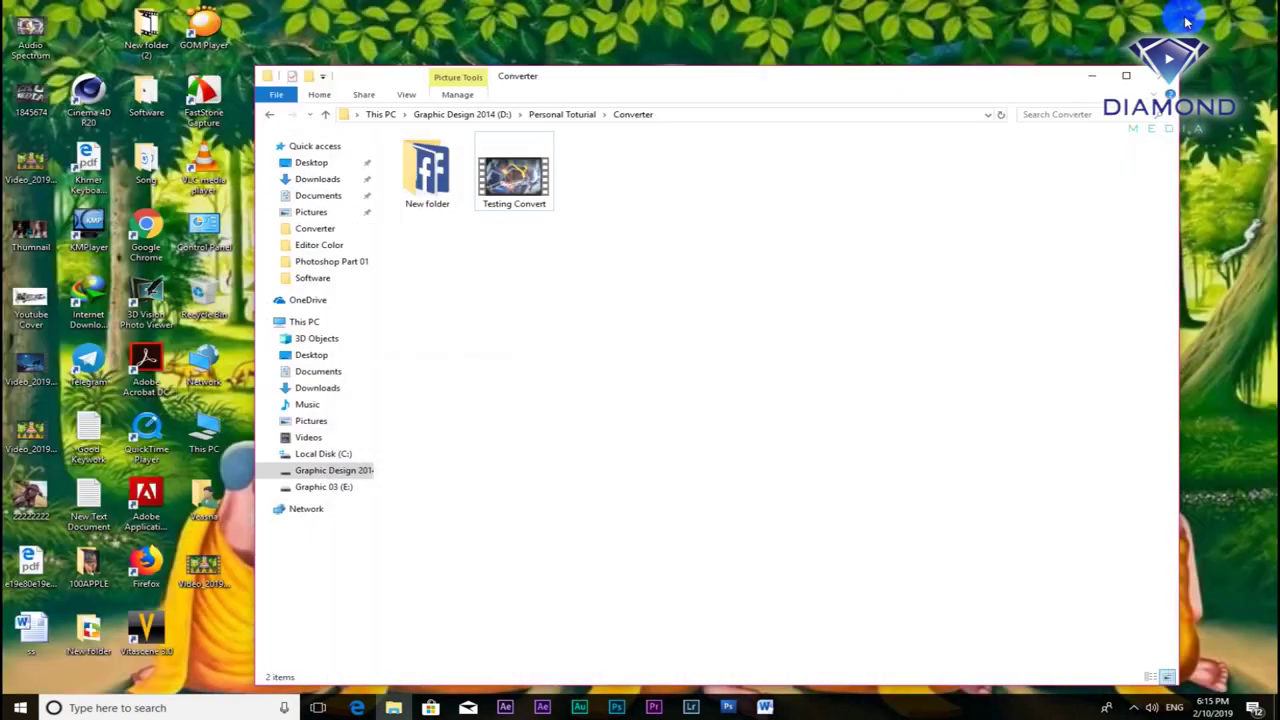
pyautogui.click(514, 205)
pyautogui.rightClick(503, 186)
pyautogui.click(569, 327)
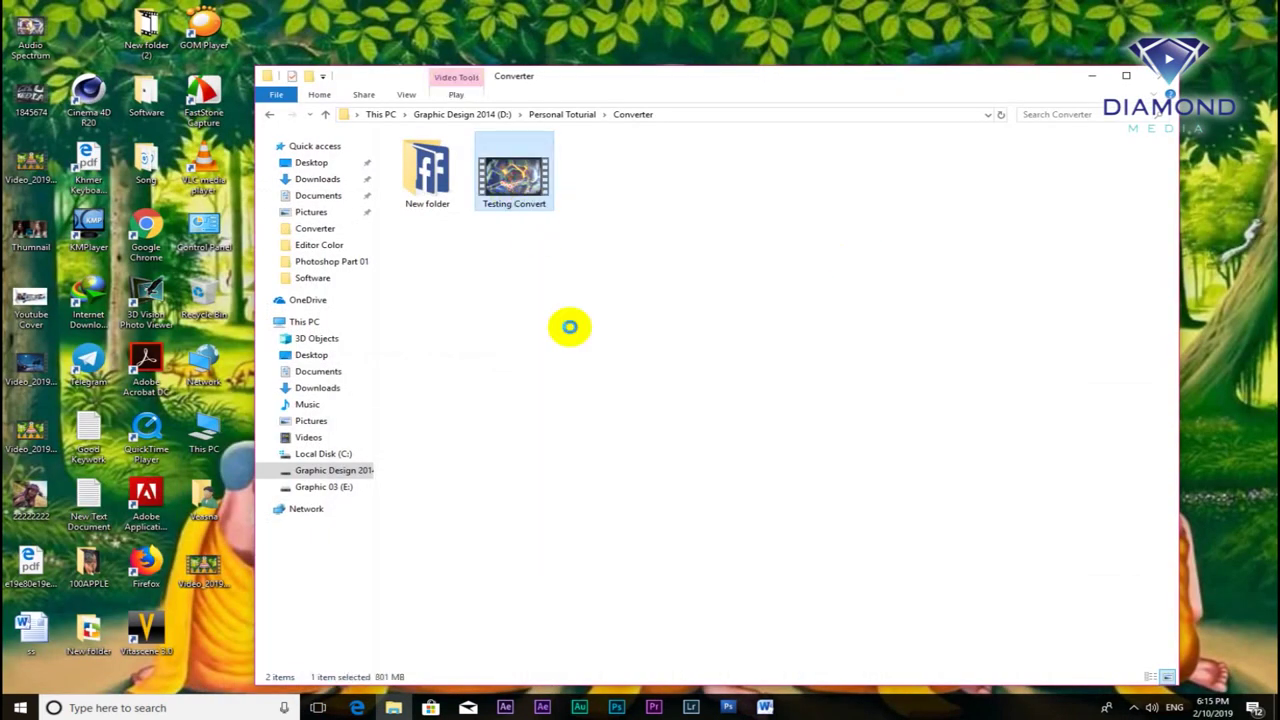
pyautogui.click(588, 466)
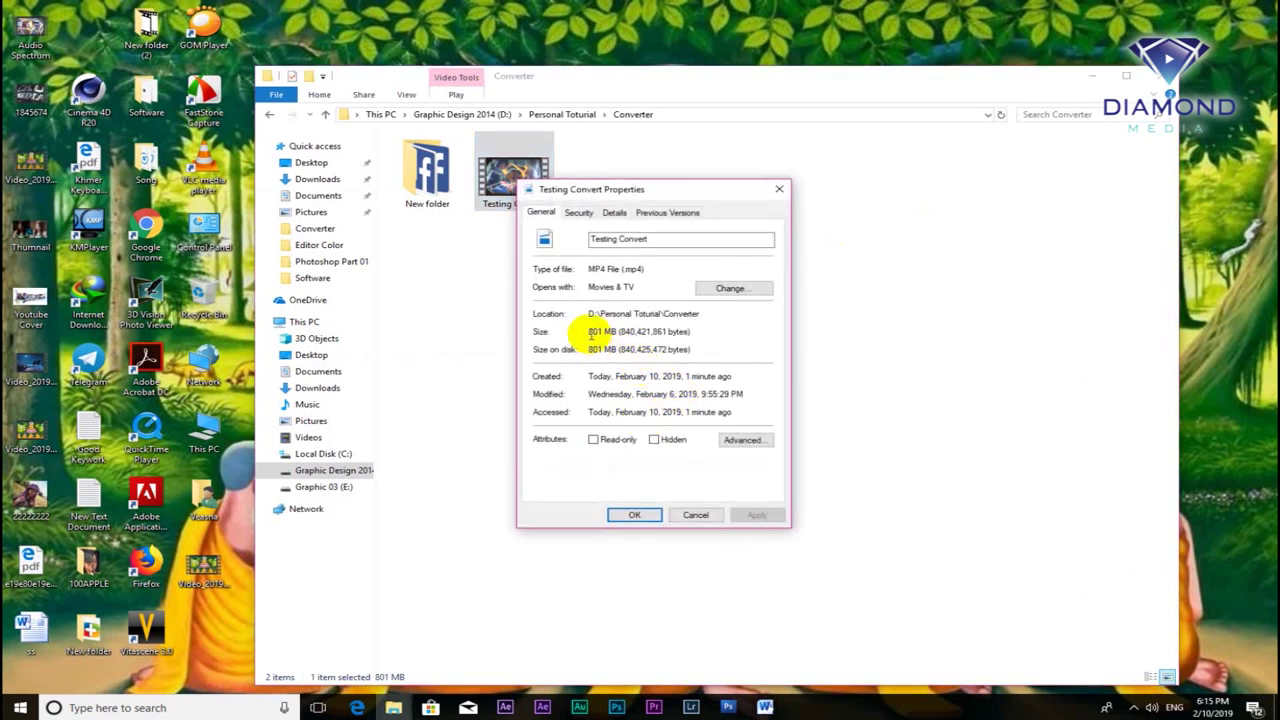
pyautogui.click(619, 215)
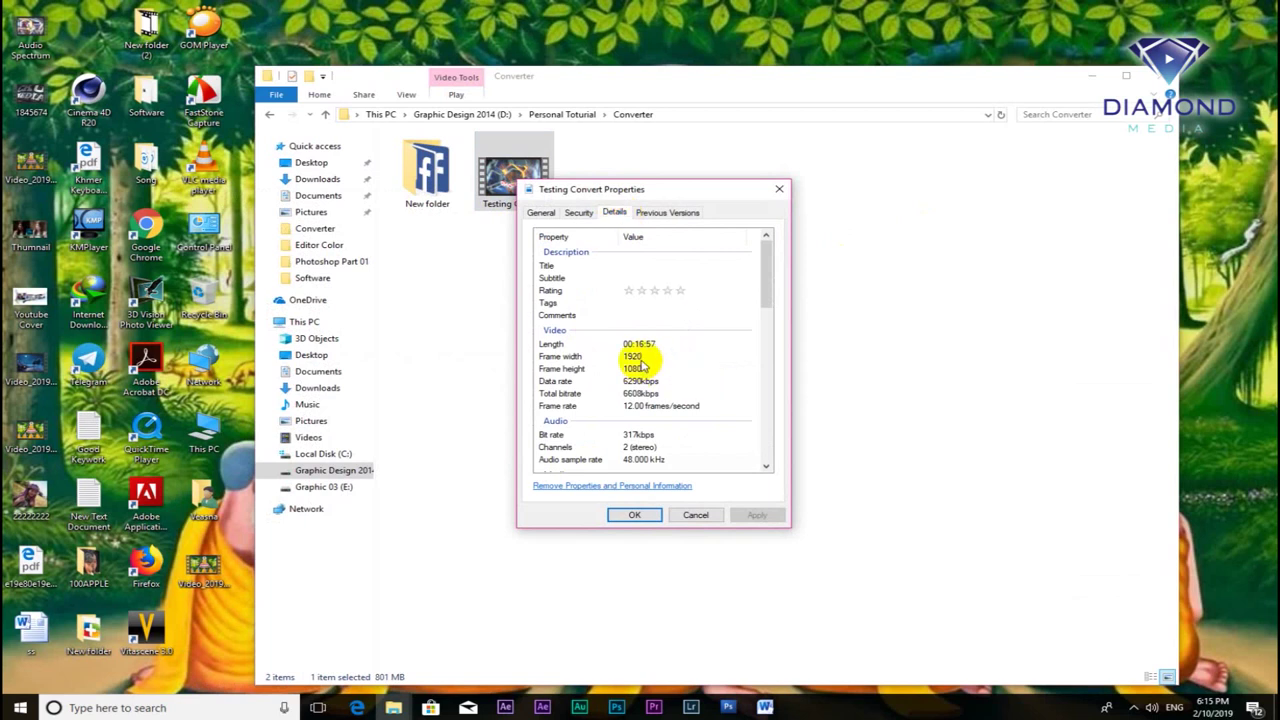
pyautogui.click(541, 213)
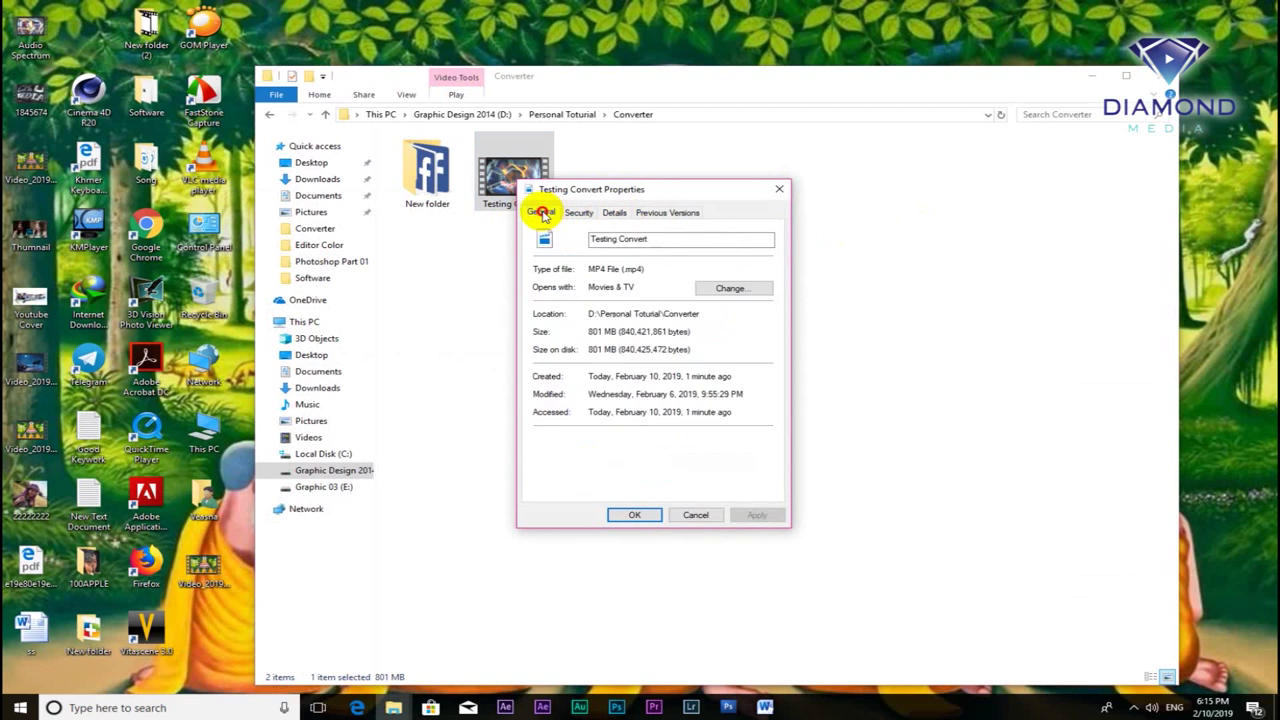
pyautogui.click(702, 517)
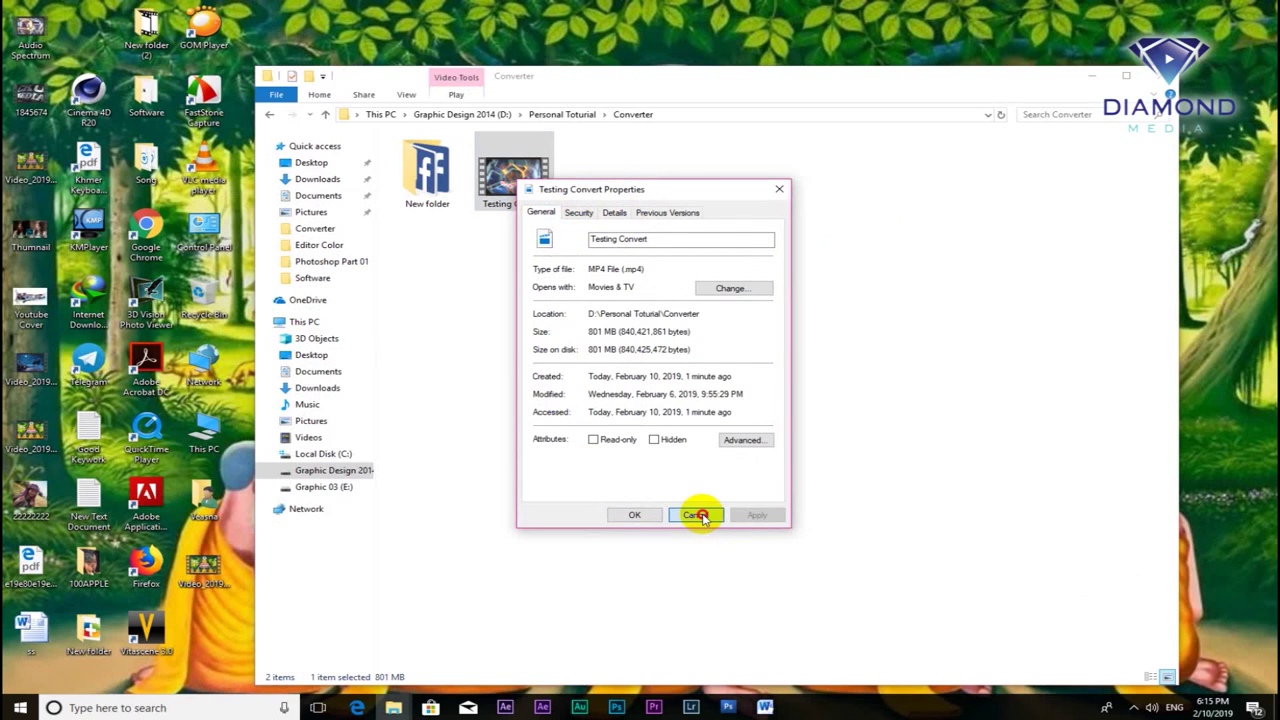
pyautogui.click(702, 517)
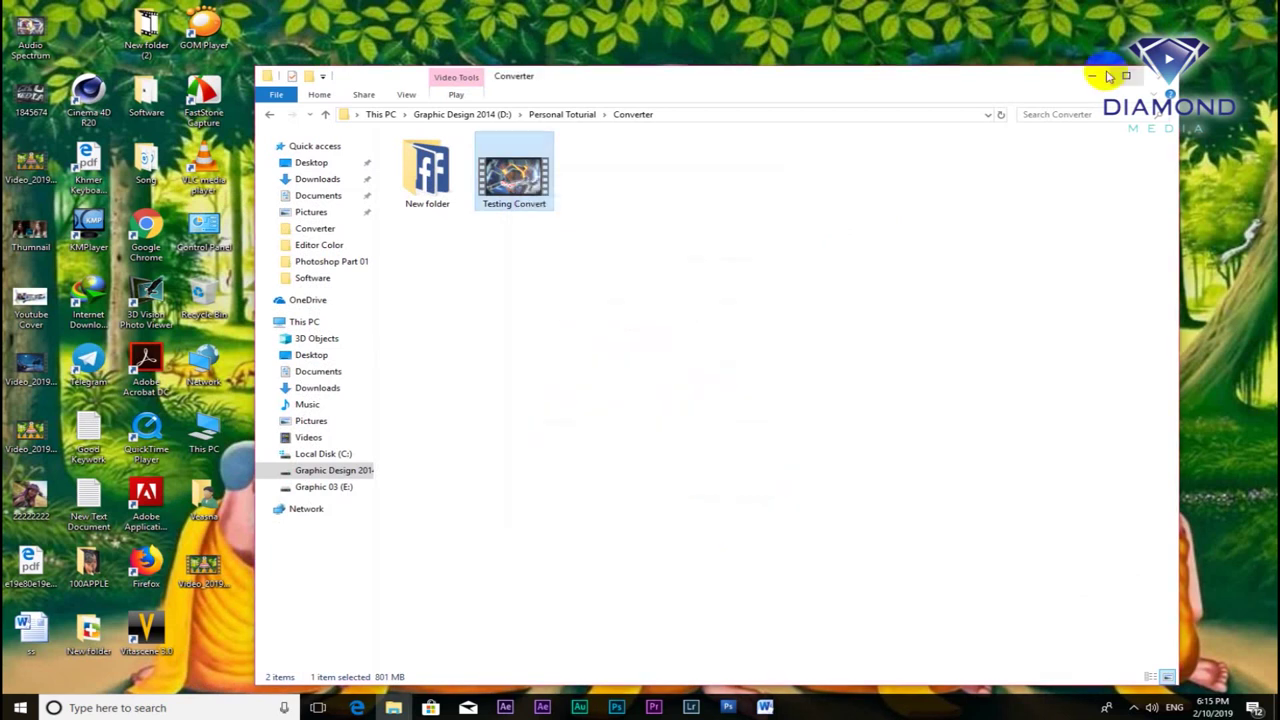
# Step: Move the Converter window left and select the FLV to AVI converter desktop shortcut
pyautogui.moveTo(980, 77); pyautogui.dragTo(603, 118)
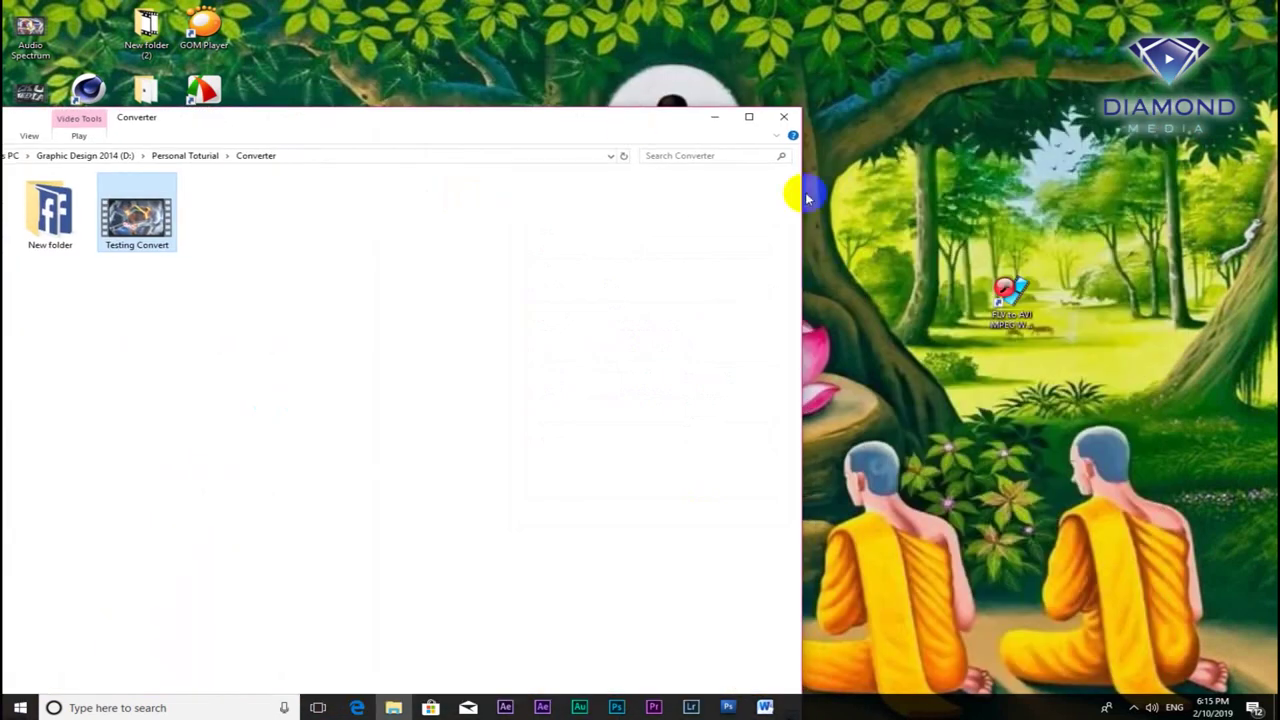
pyautogui.click(1019, 335)
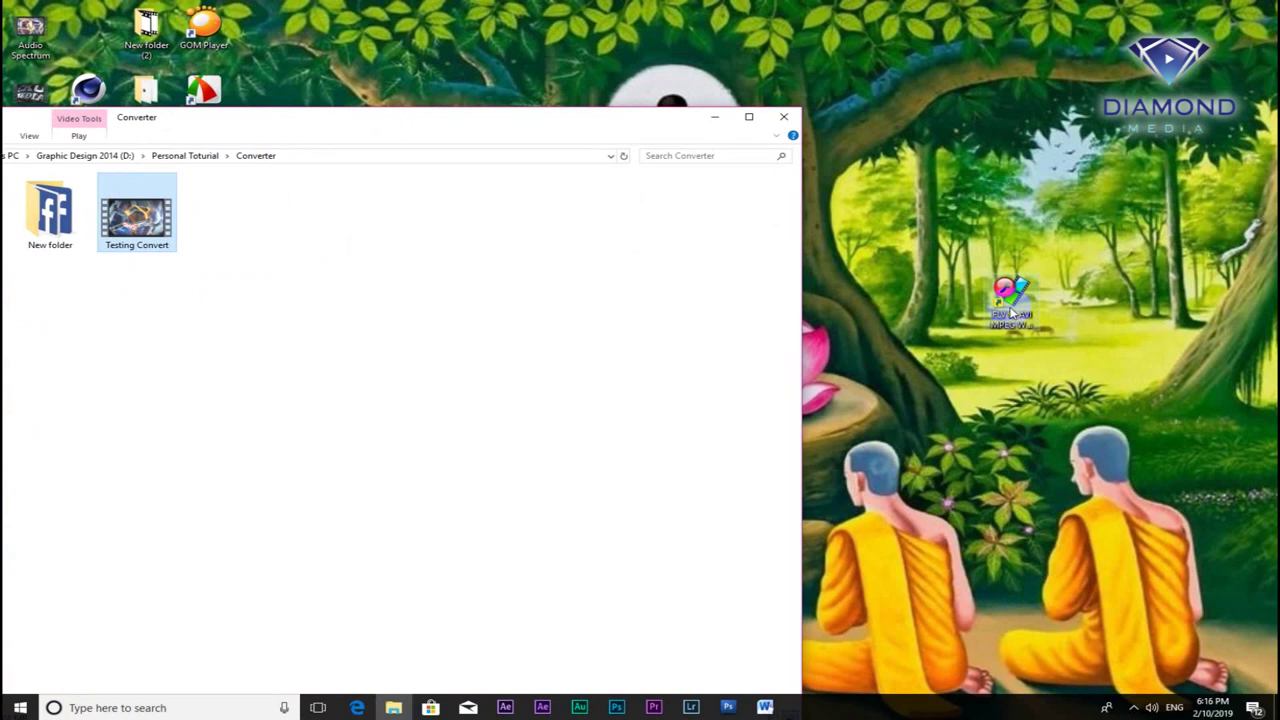
pyautogui.click(1012, 313)
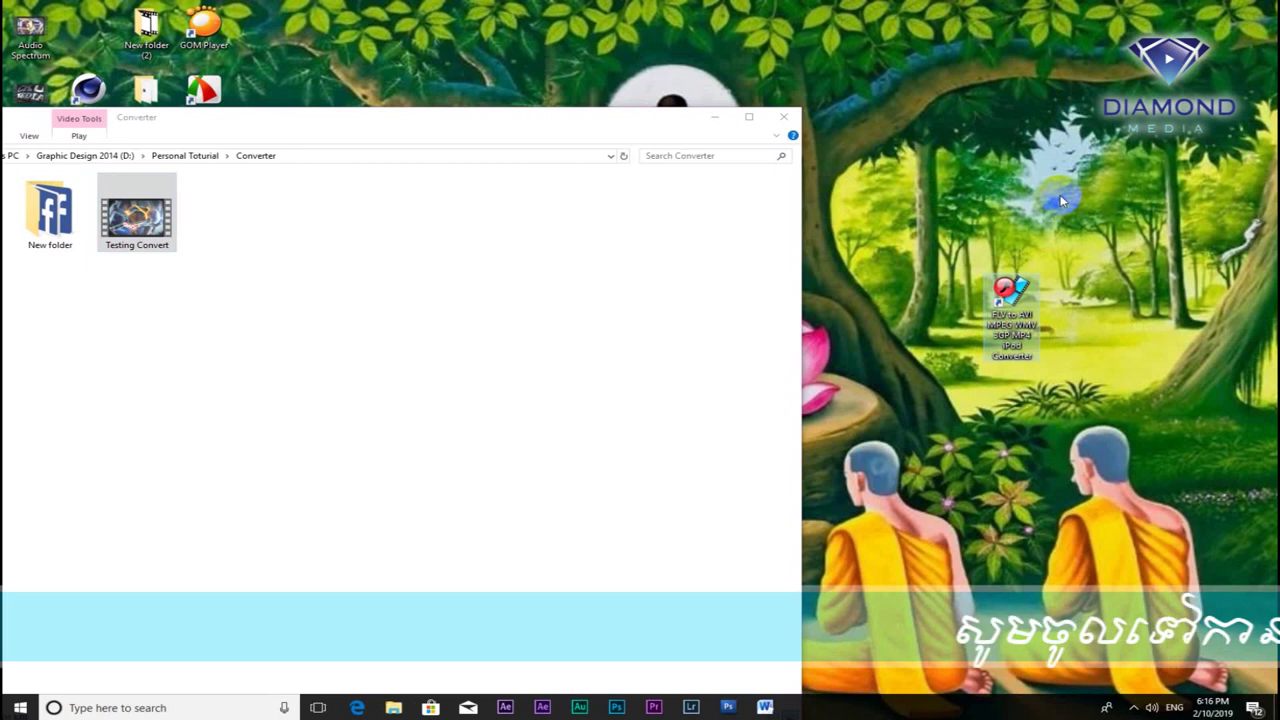
# Step: Launch the FLV to AVI converter and drag Testing Convert.mp4 into its Source Files list
pyautogui.doubleClick(1036, 318)
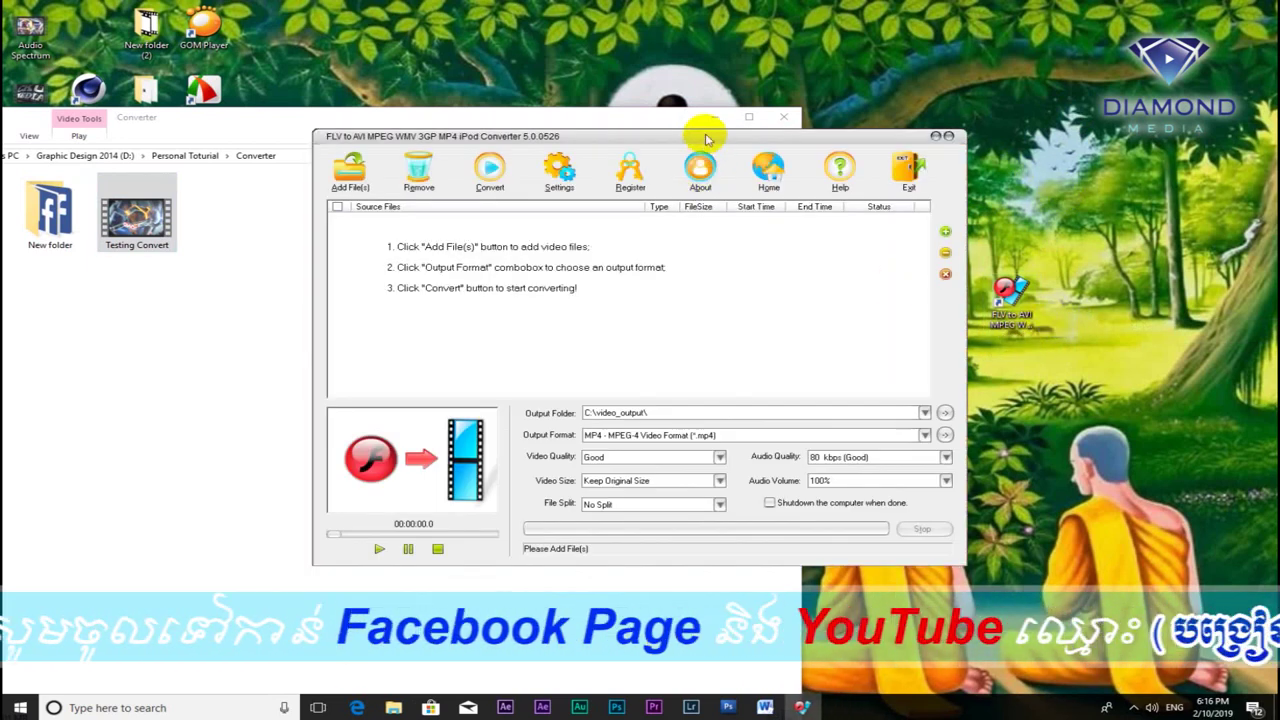
pyautogui.moveTo(700, 134); pyautogui.dragTo(850, 107)
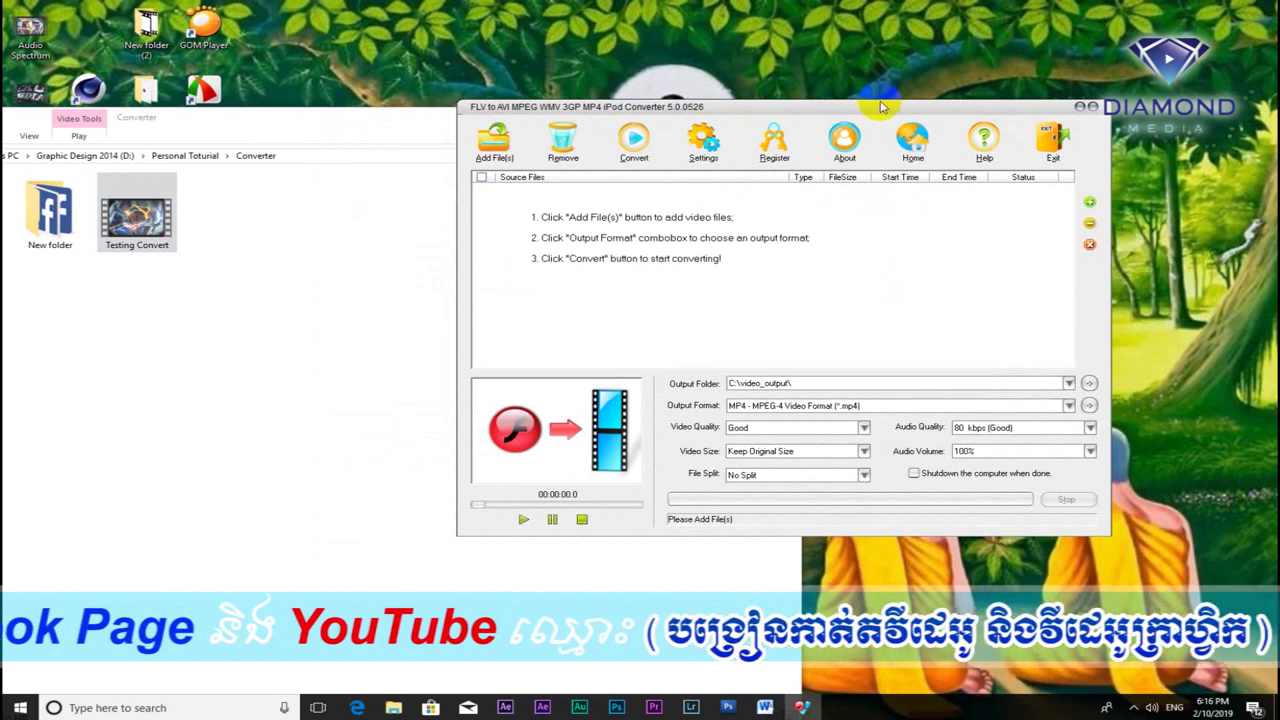
pyautogui.moveTo(150, 226); pyautogui.dragTo(697, 262)
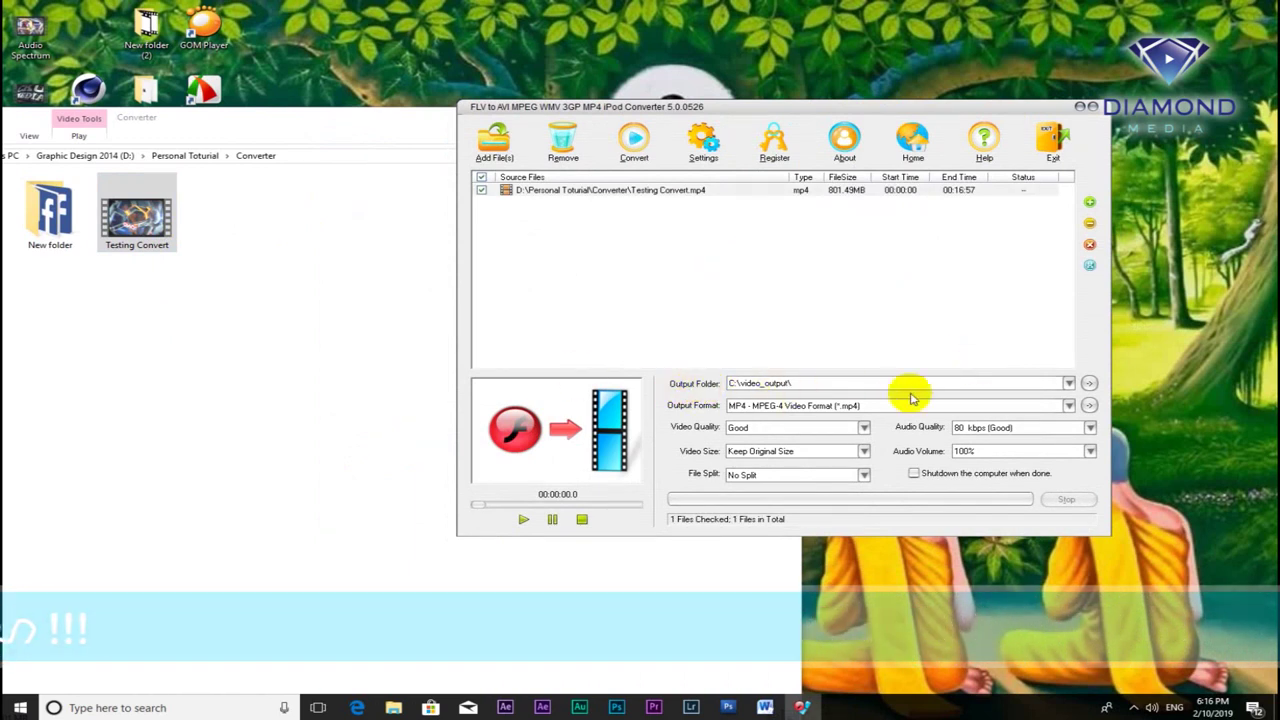
# Step: Set the converter's output folder to D:\Personal Toturial\Converter
pyautogui.click(1089, 384)
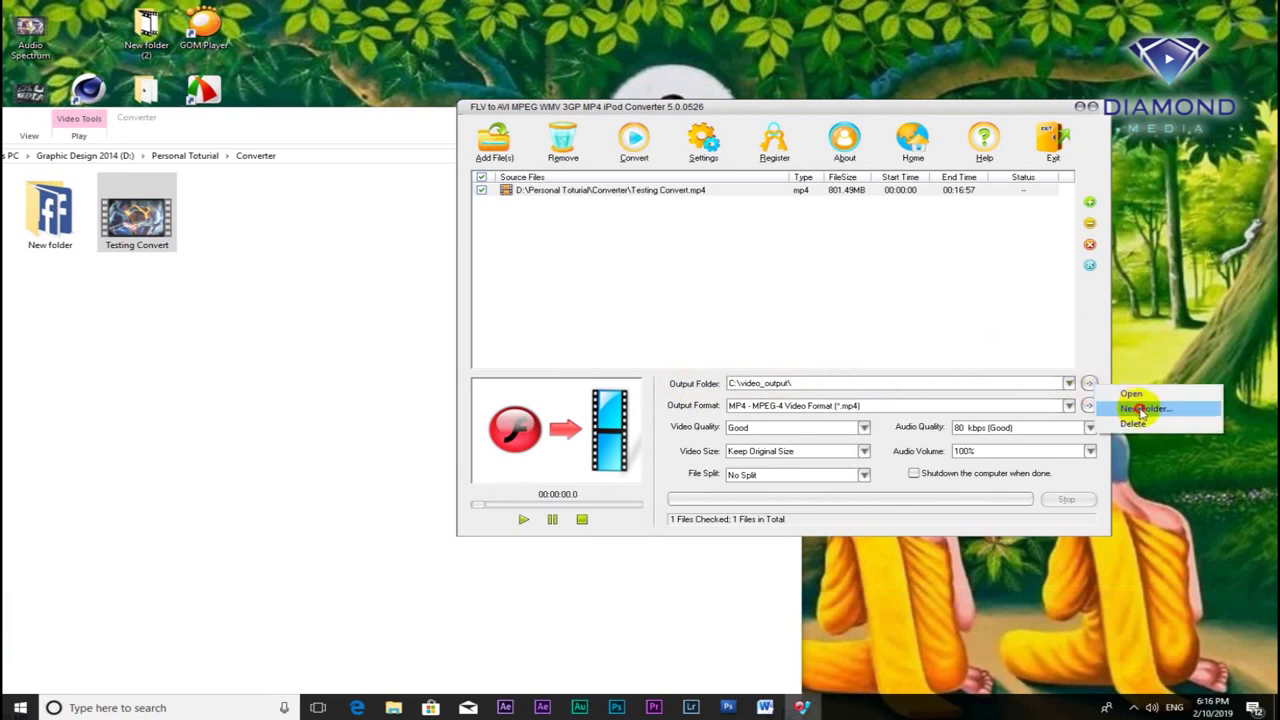
pyautogui.click(1131, 395)
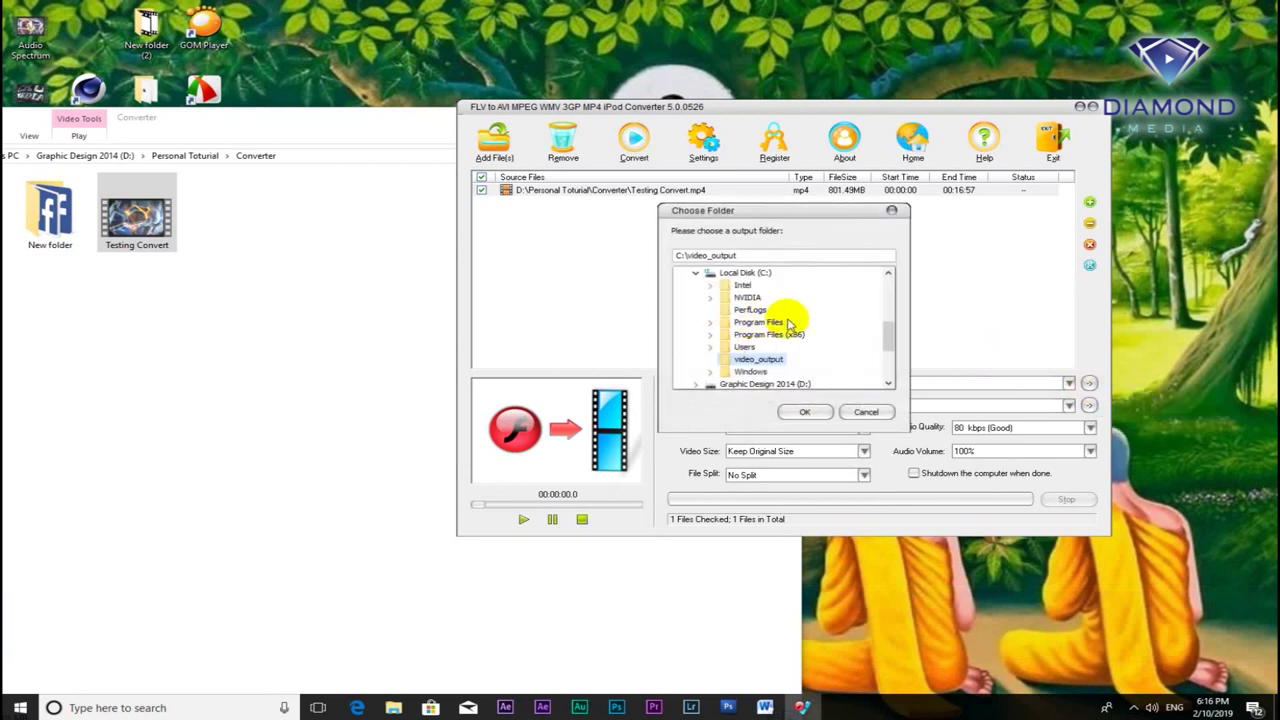
pyautogui.scroll(-3, 794, 329)
pyautogui.click(777, 286)
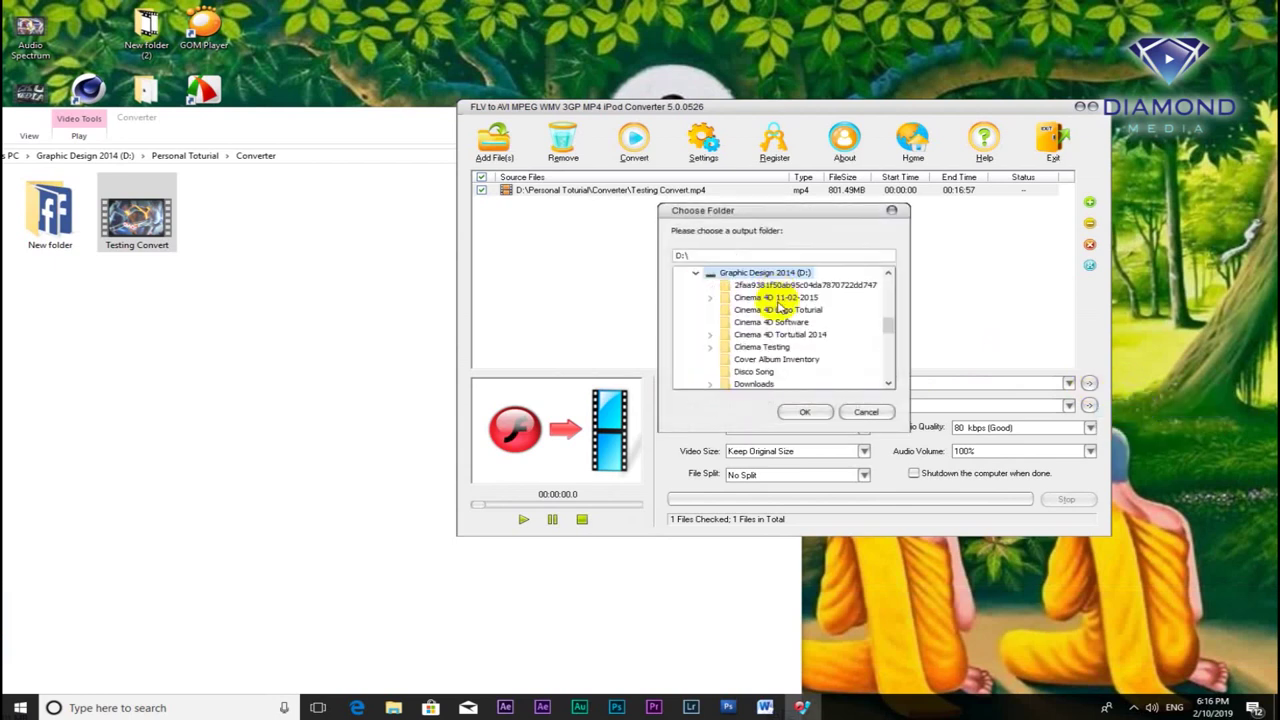
pyautogui.scroll(-3, 789, 346)
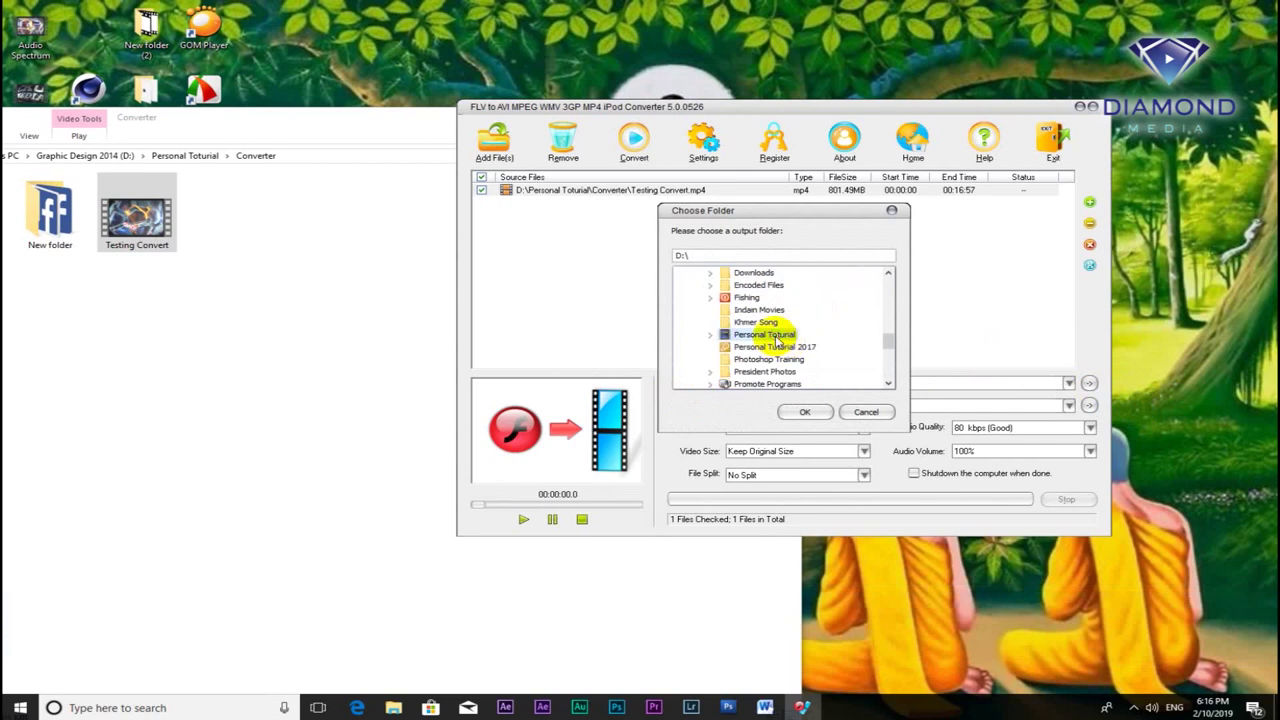
pyautogui.click(777, 340)
pyautogui.scroll(-1, 808, 358)
pyautogui.scroll(-3, 800, 368)
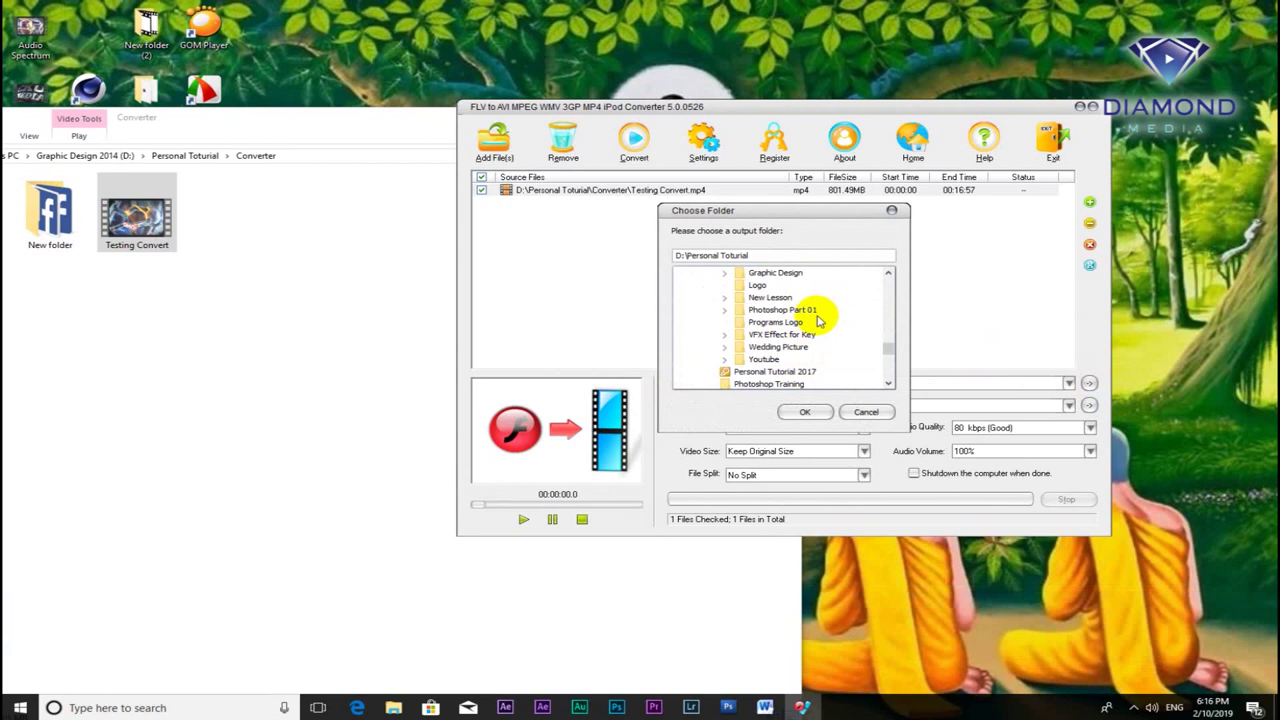
pyautogui.scroll(1, 818, 318)
pyautogui.click(780, 287)
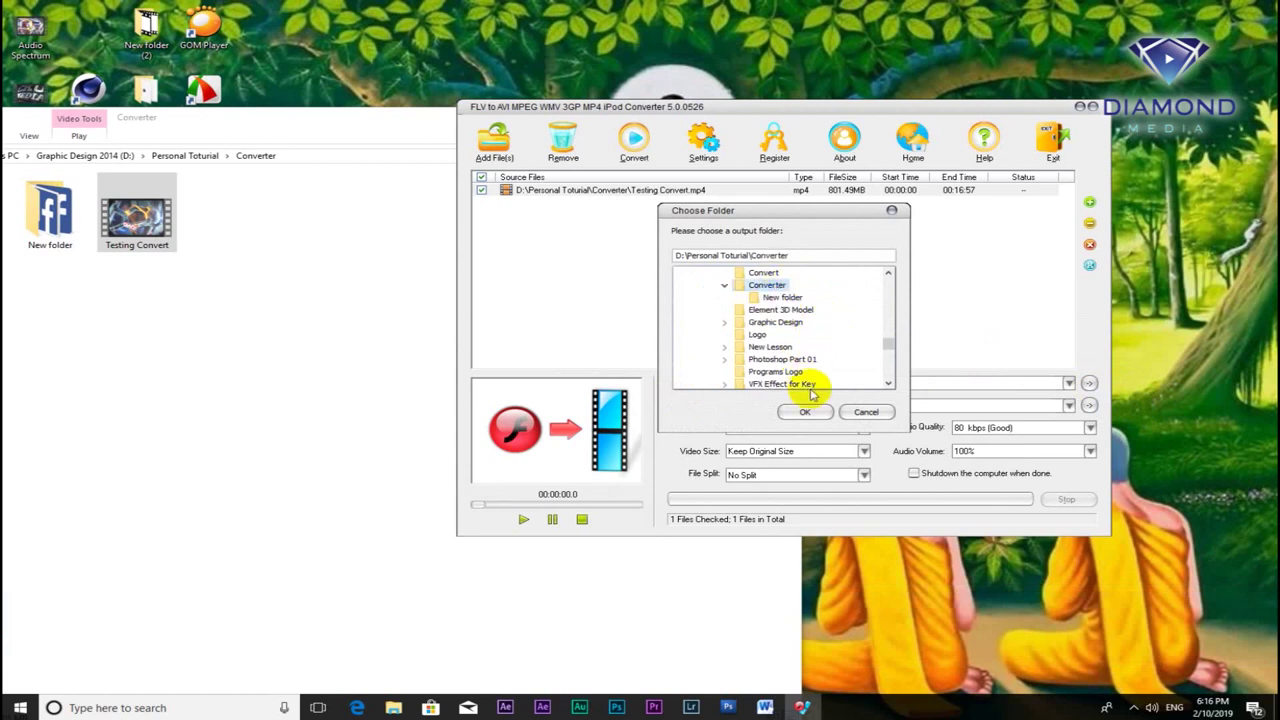
pyautogui.click(808, 410)
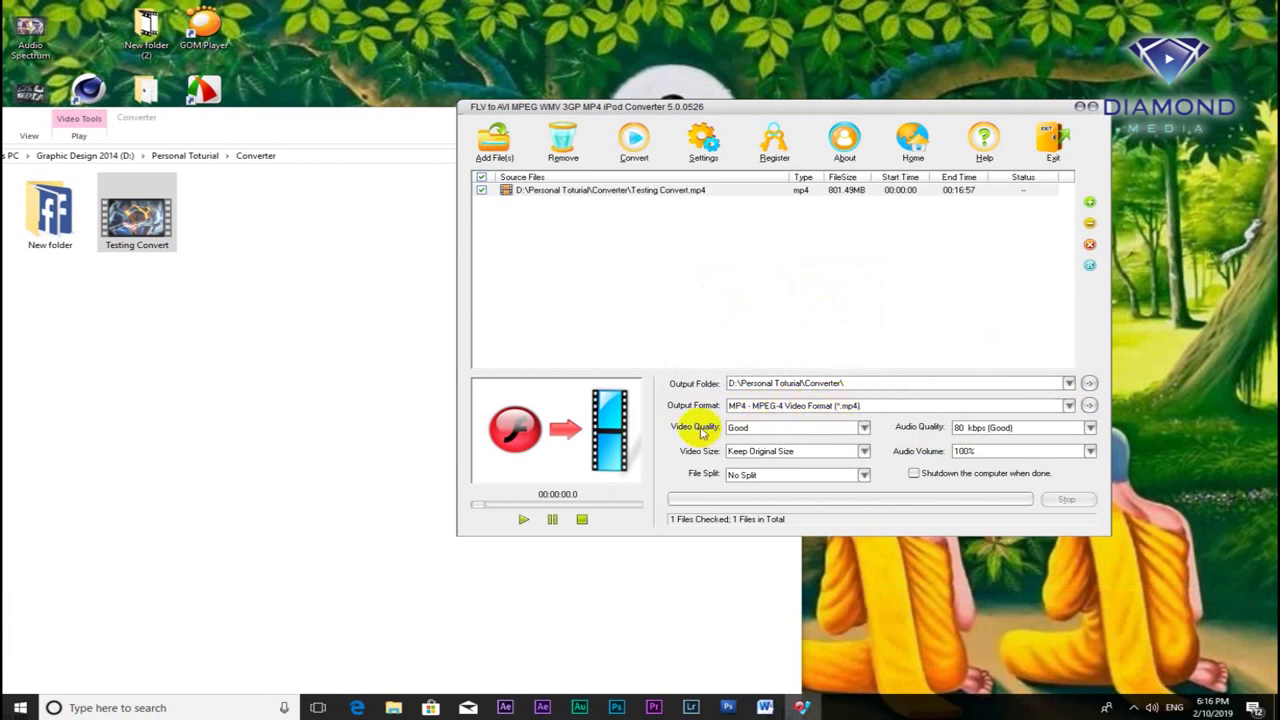
pyautogui.click(762, 428)
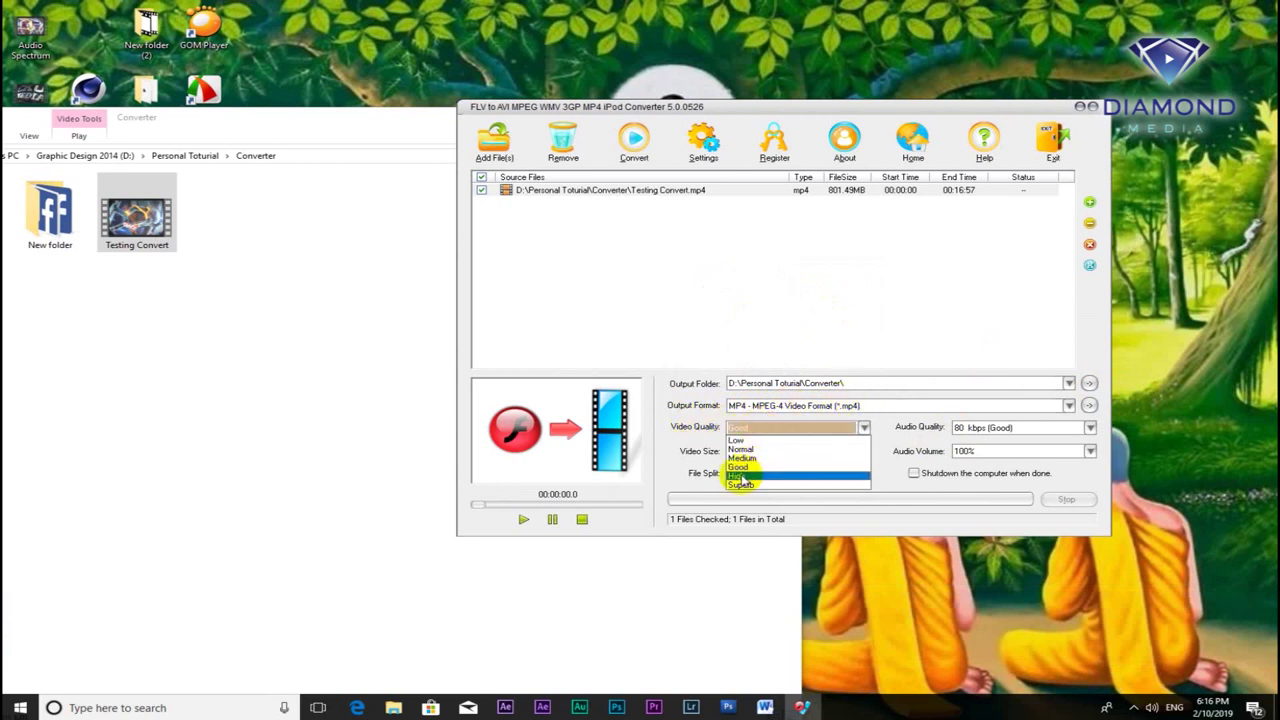
# Step: Set video quality to High and, in Settings, prefer the built-in decoder and choose a CPU core count
pyautogui.click(740, 477)
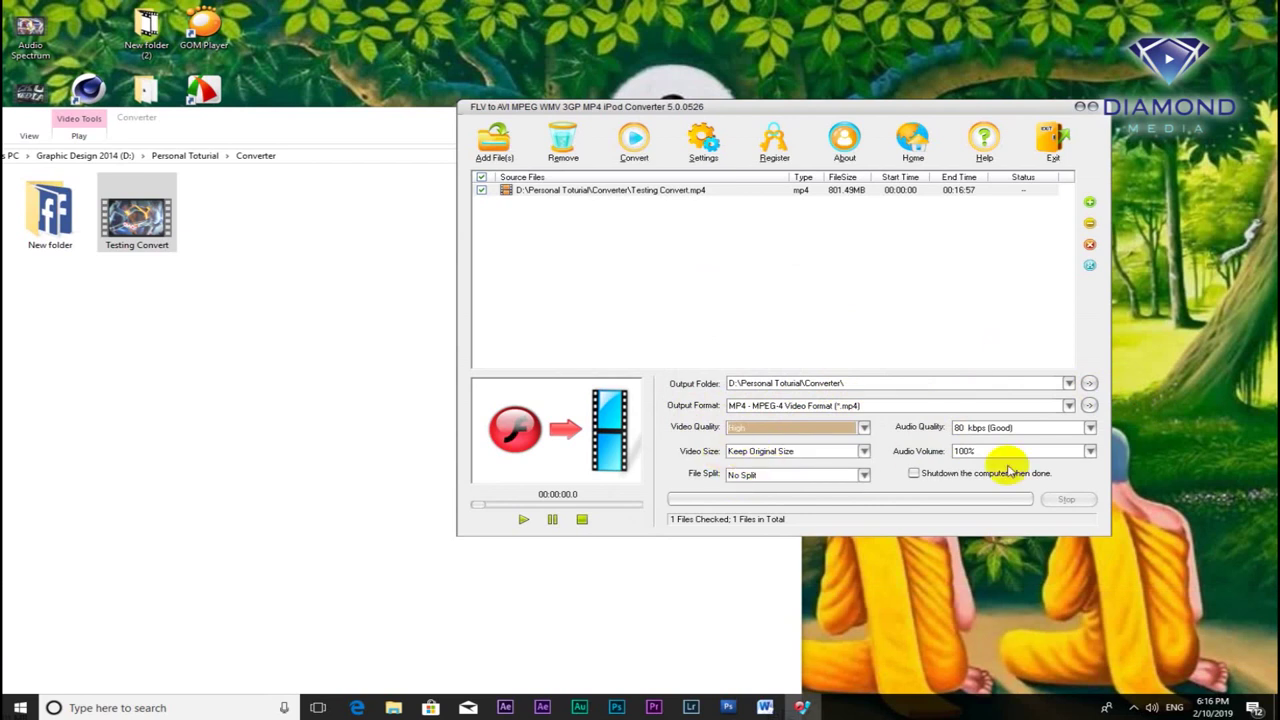
pyautogui.click(703, 158)
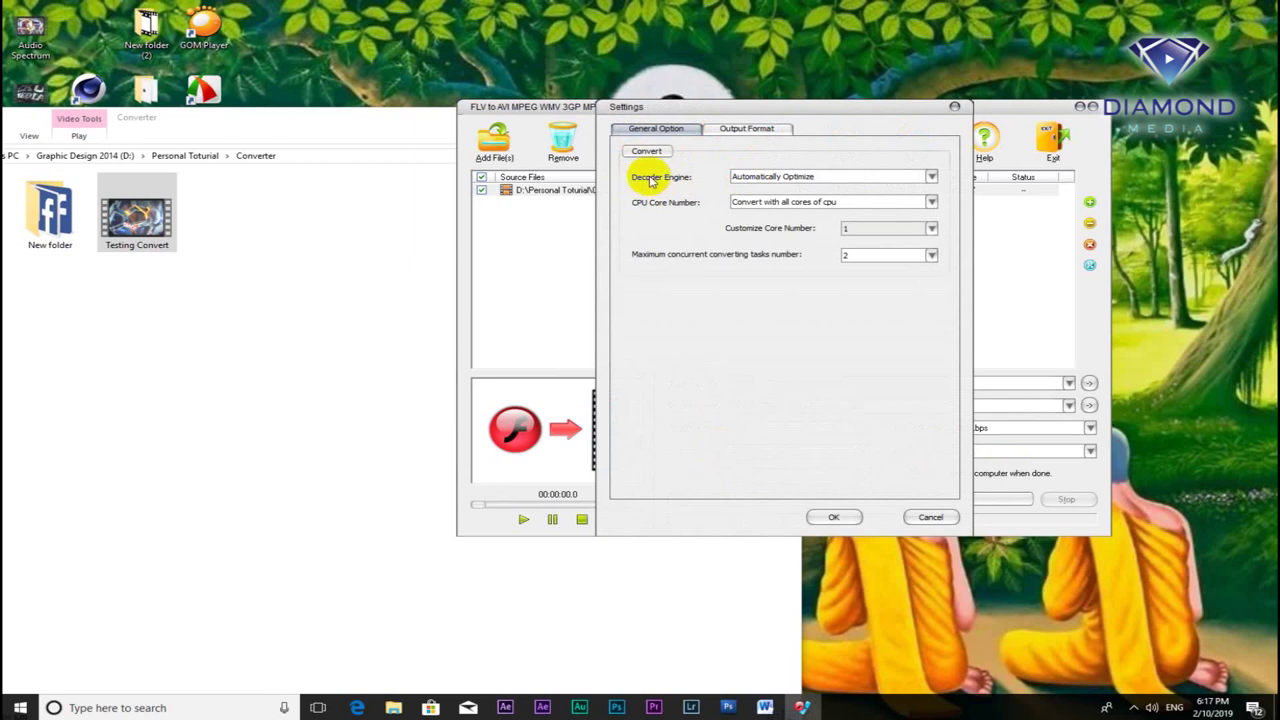
pyautogui.click(768, 177)
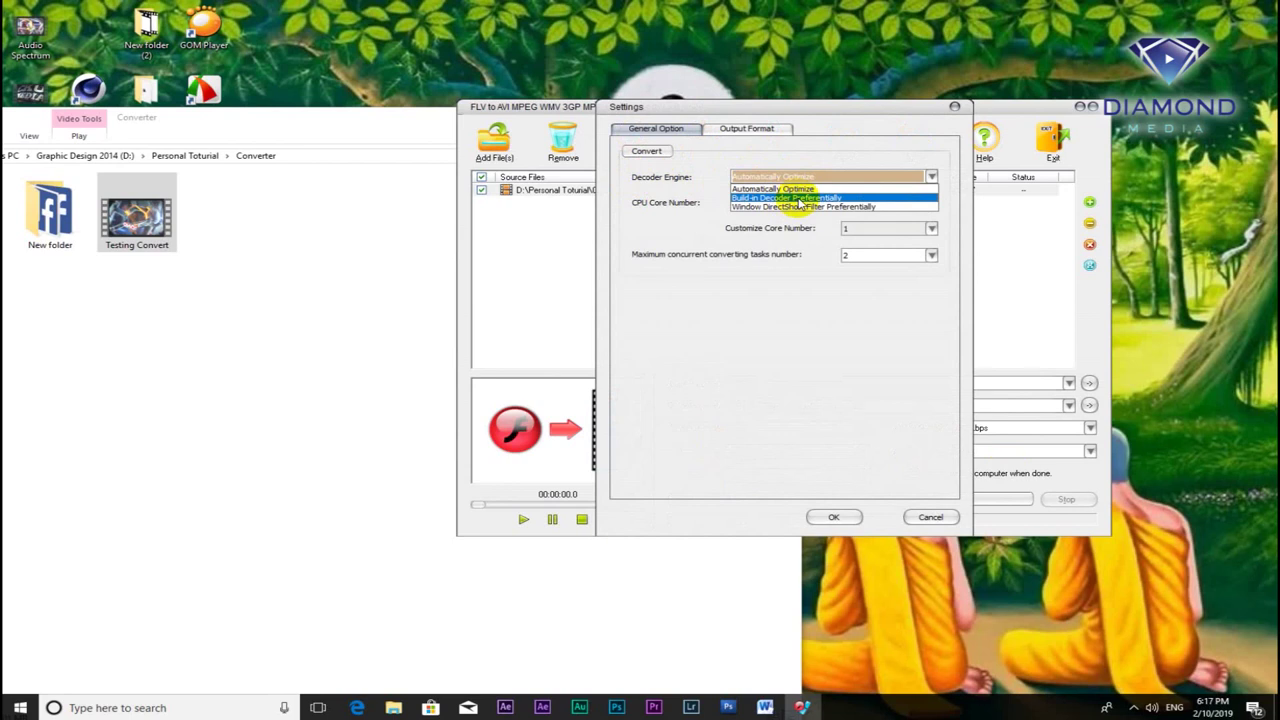
pyautogui.click(800, 199)
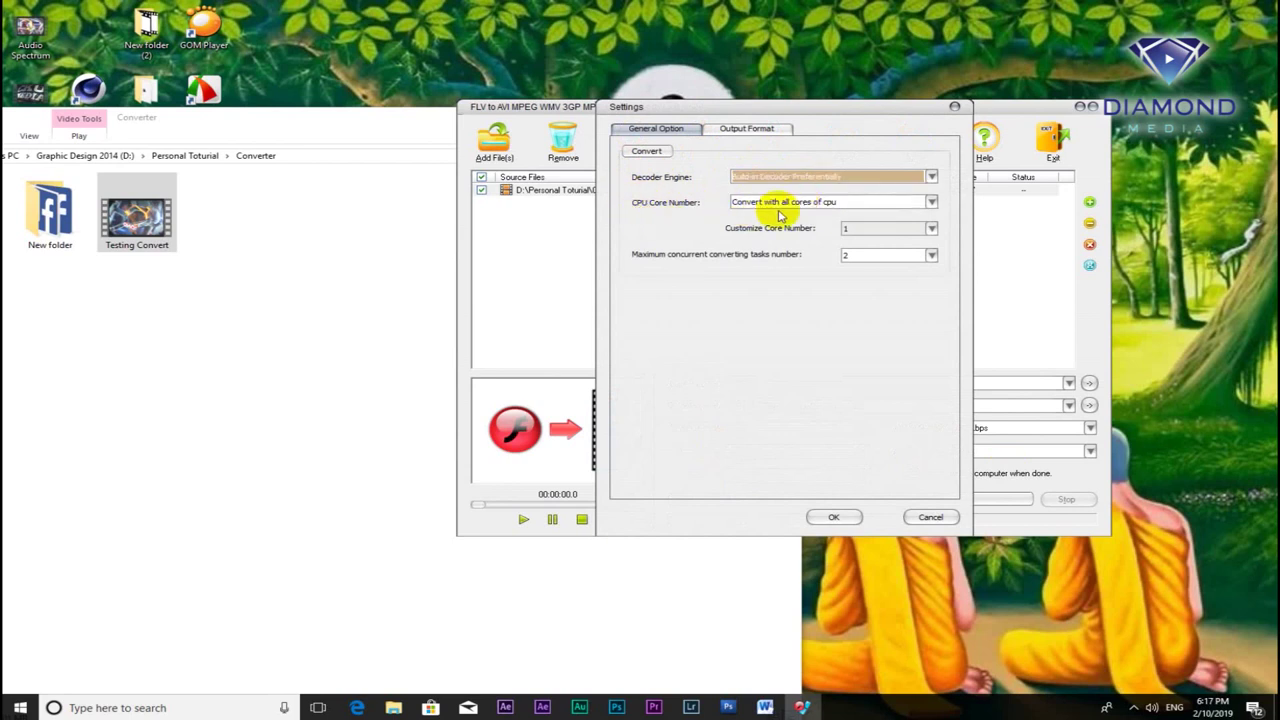
pyautogui.click(800, 202)
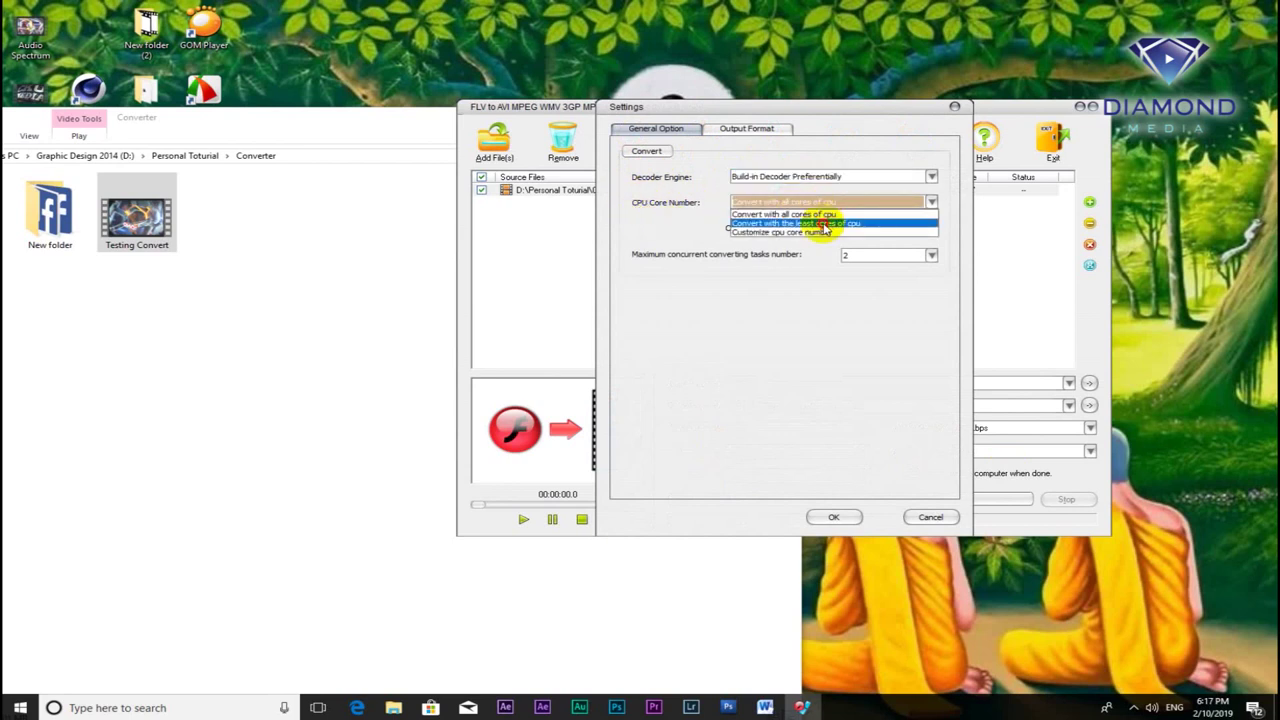
pyautogui.click(825, 224)
pyautogui.click(836, 517)
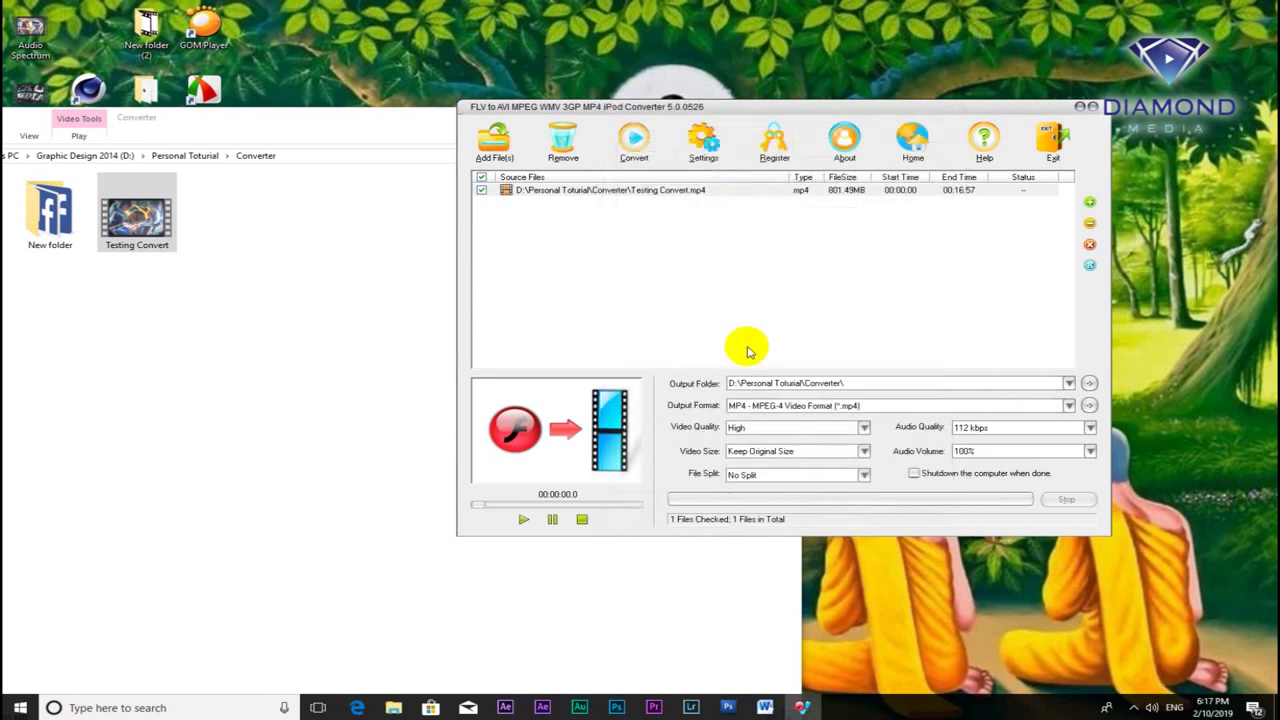
# Step: Convert Testing Convert.mp4 into the smaller Testing Convert_0 file
pyautogui.click(643, 147)
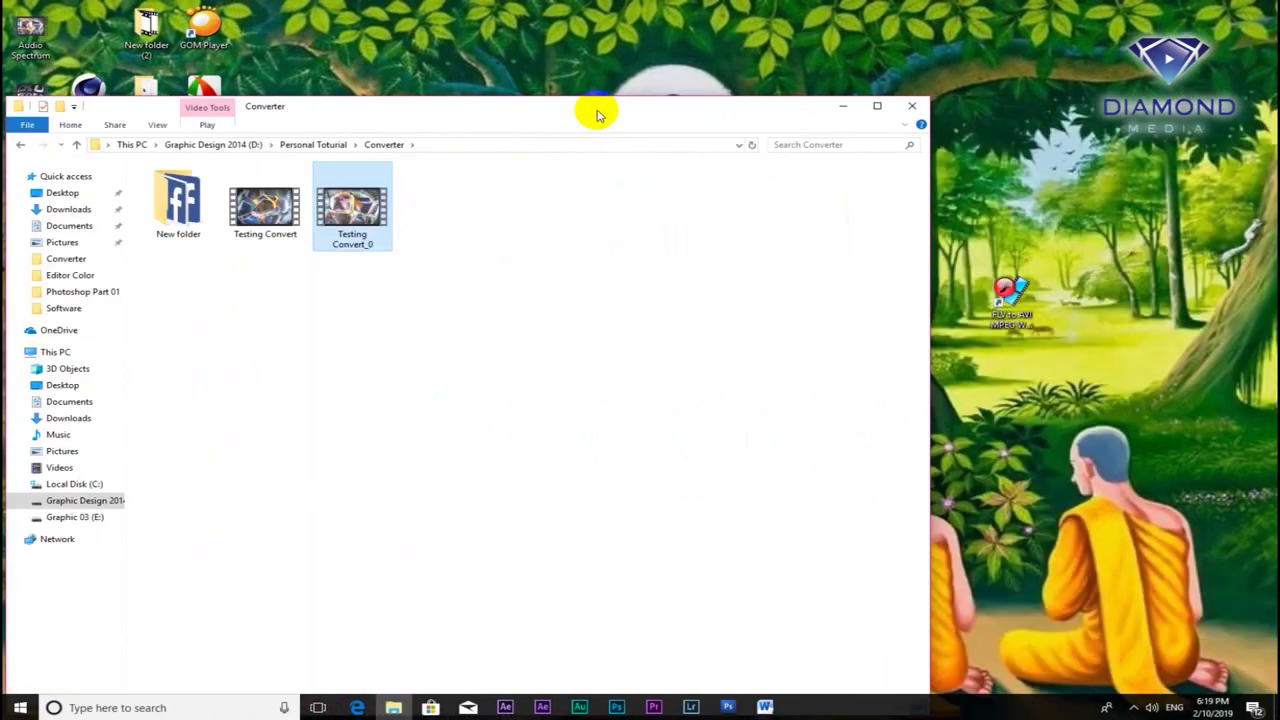
# Step: Move the Explorer window aside and check the original Testing Convert file's properties and size
pyautogui.moveTo(619, 117); pyautogui.dragTo(733, 98)
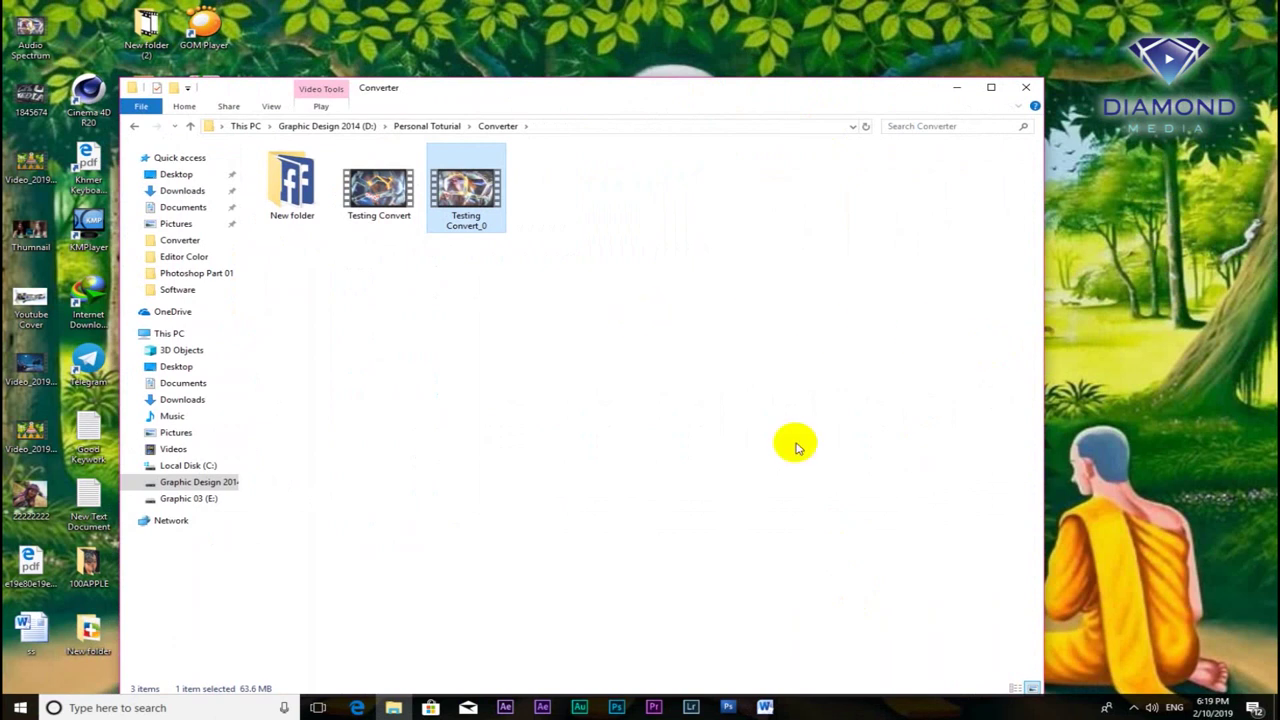
pyautogui.moveTo(549, 89); pyautogui.dragTo(626, 90)
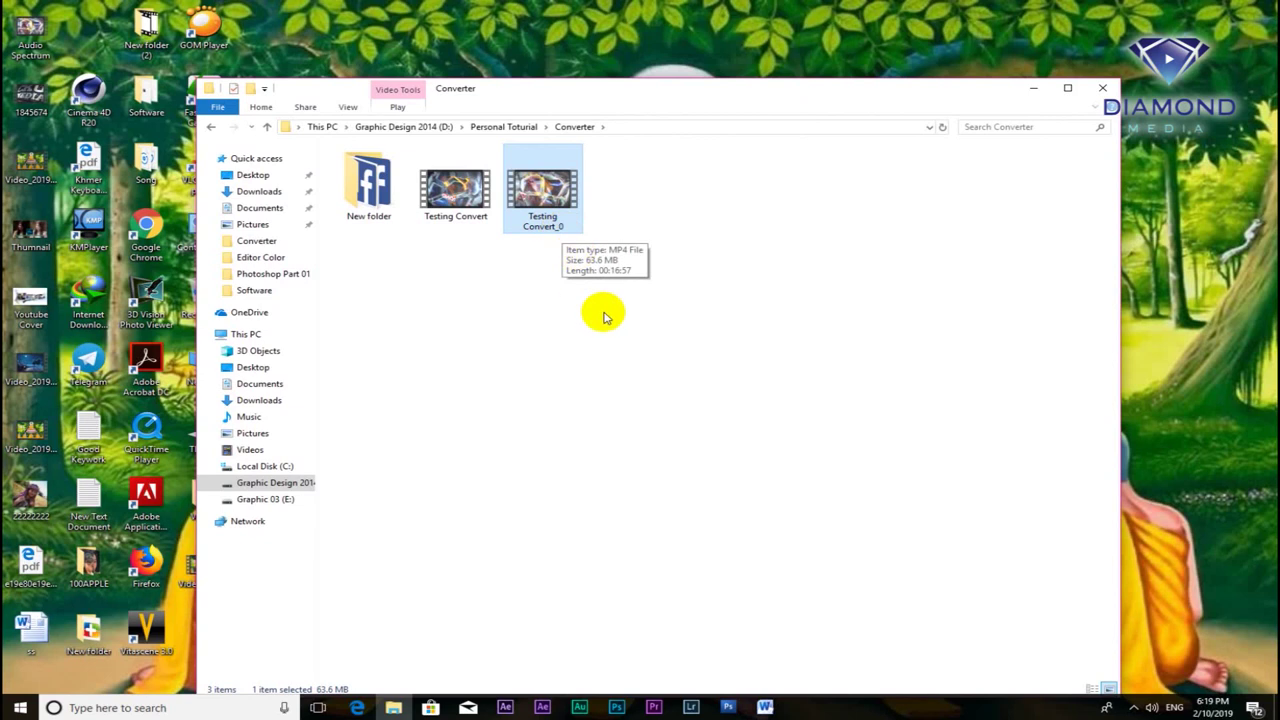
pyautogui.click(449, 213)
pyautogui.rightClick(449, 215)
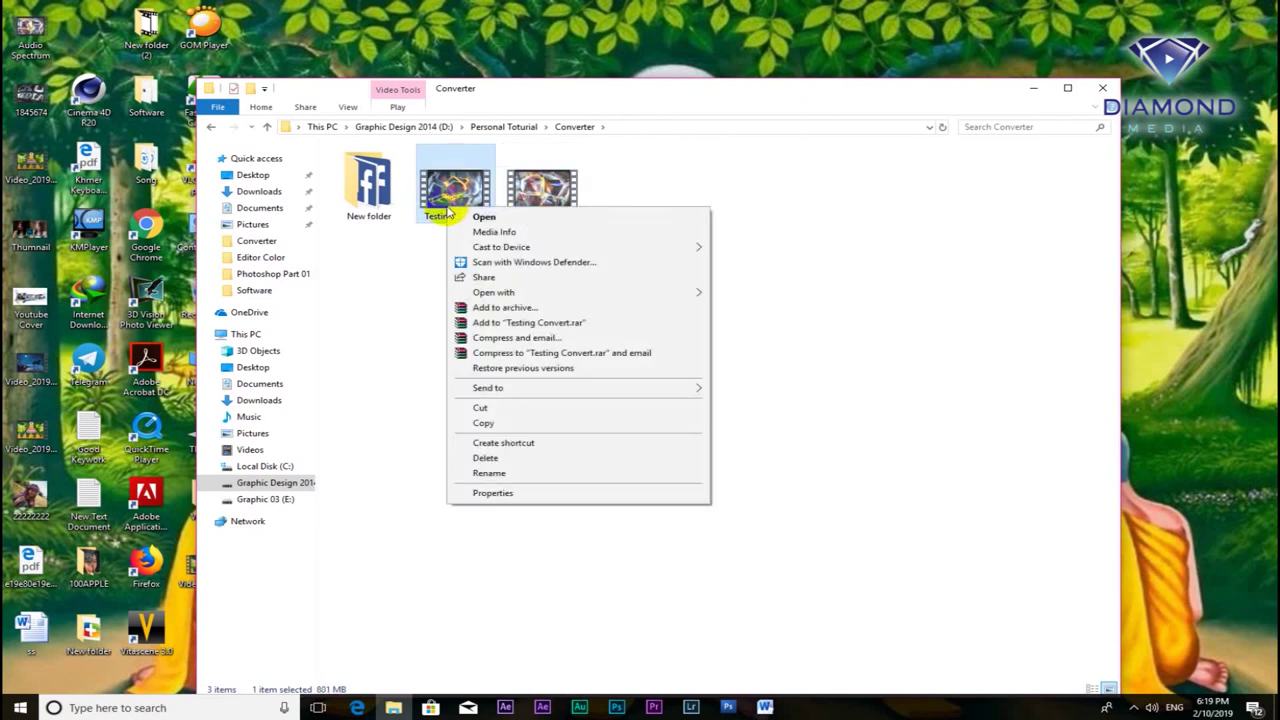
pyautogui.click(488, 497)
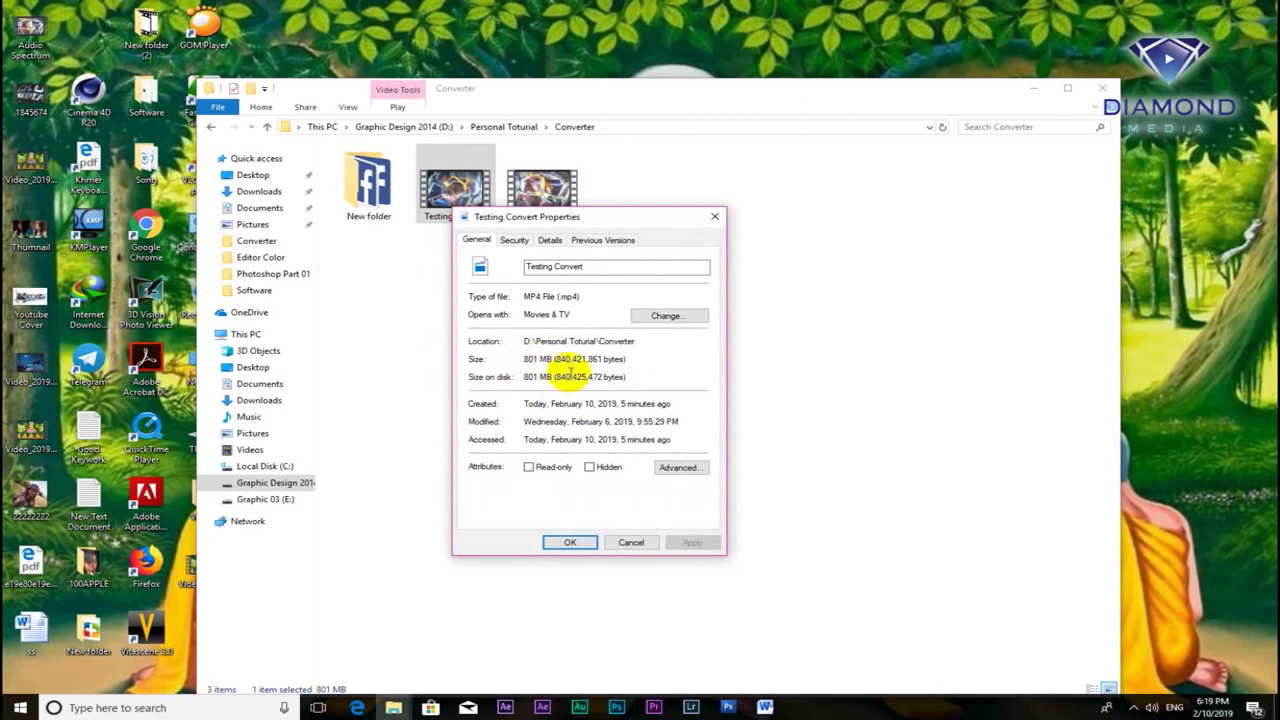
pyautogui.click(632, 545)
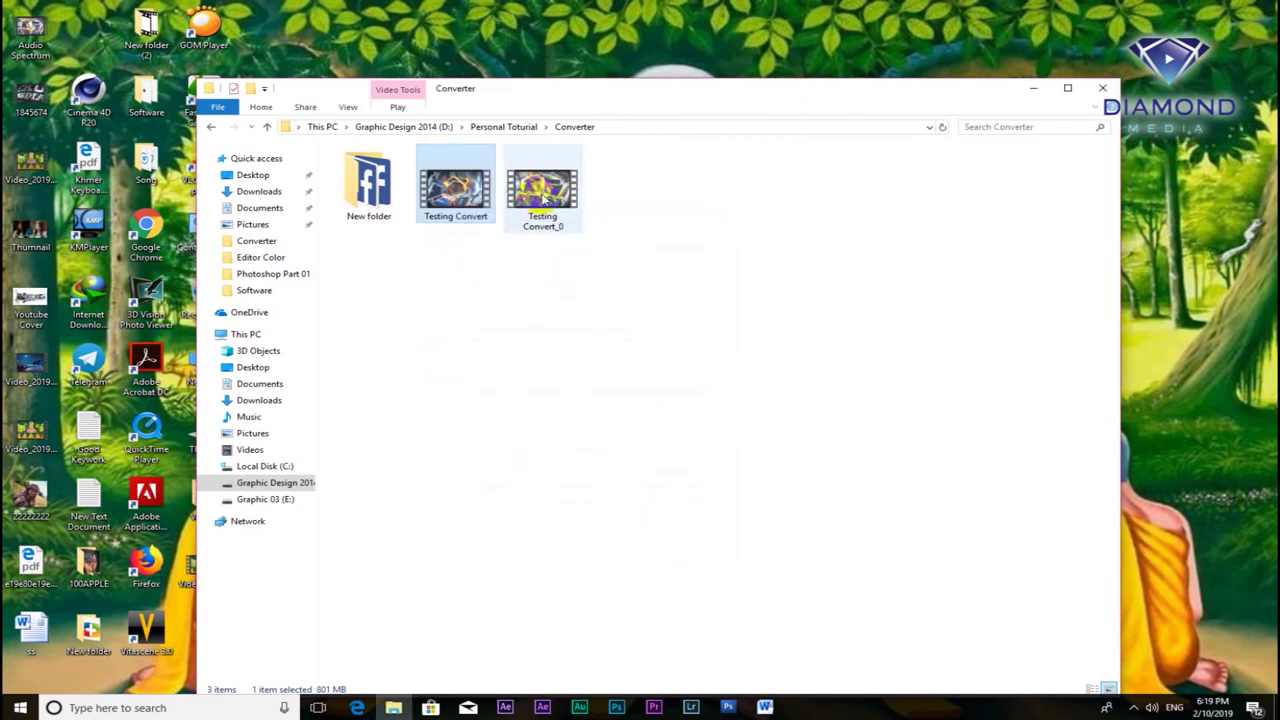
# Step: View Testing Convert_0's details: 63.6 MB, 00:16:57 long, 1920×1080, 448 kbps
pyautogui.click(540, 190)
pyautogui.rightClick(542, 196)
pyautogui.click(640, 481)
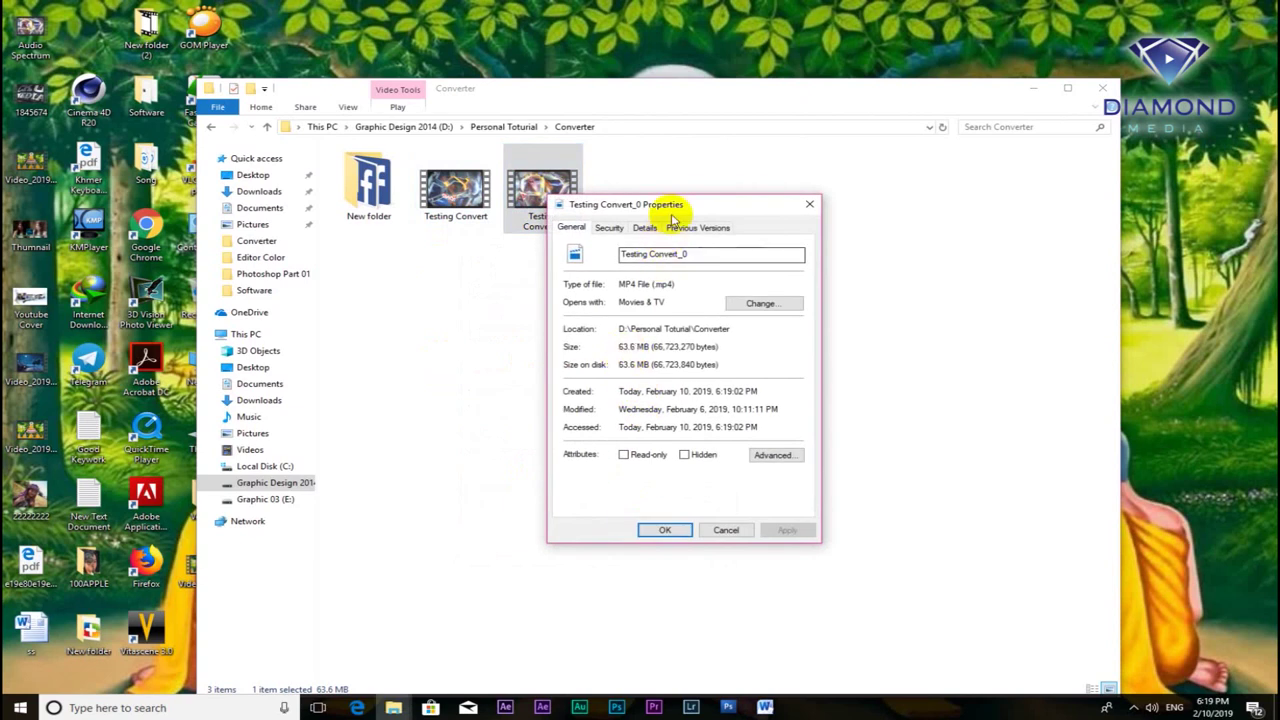
pyautogui.moveTo(676, 206); pyautogui.dragTo(735, 190)
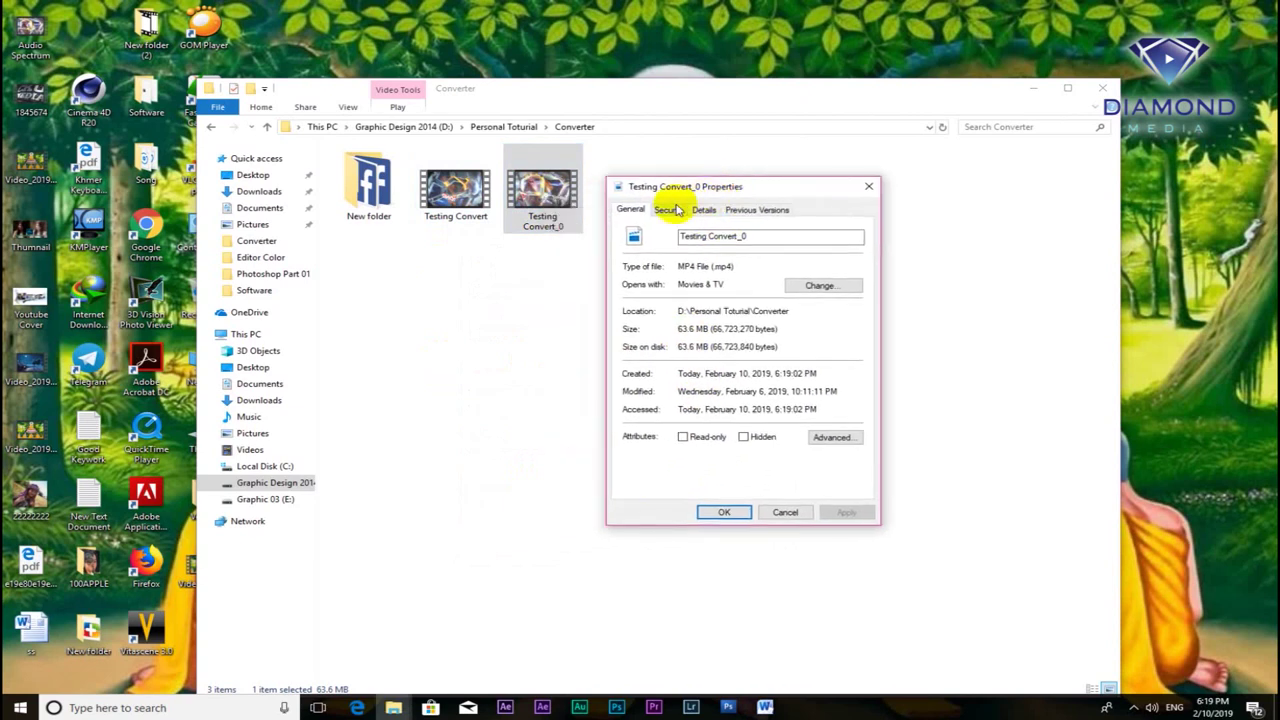
pyautogui.click(704, 210)
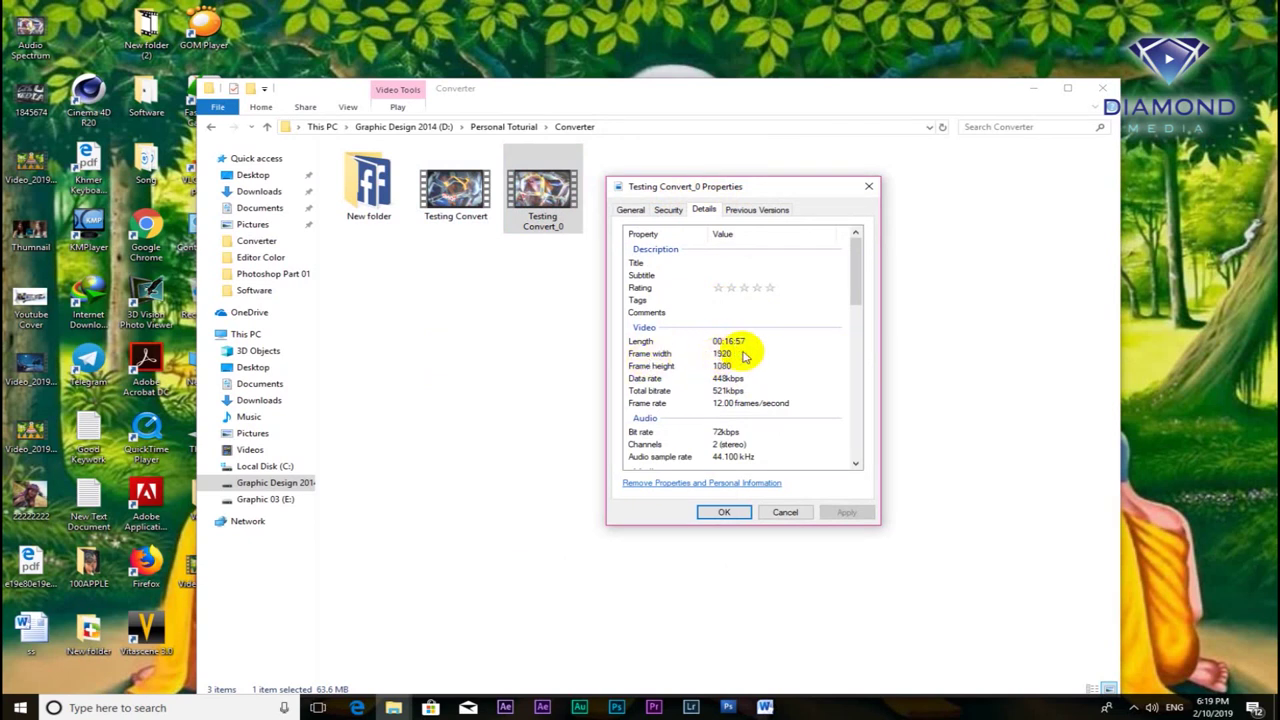
pyautogui.click(783, 513)
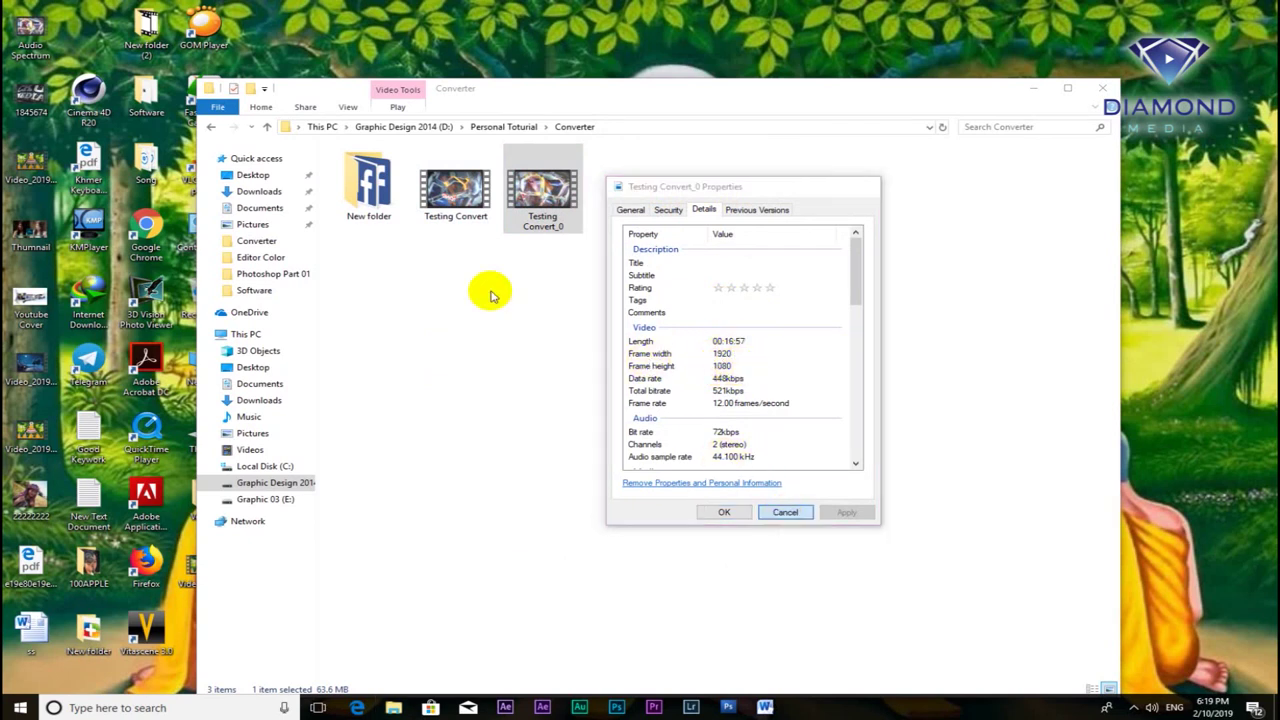
# Step: Play the original Testing Convert video in Windows Media Player
pyautogui.click(458, 200)
pyautogui.rightClick(459, 202)
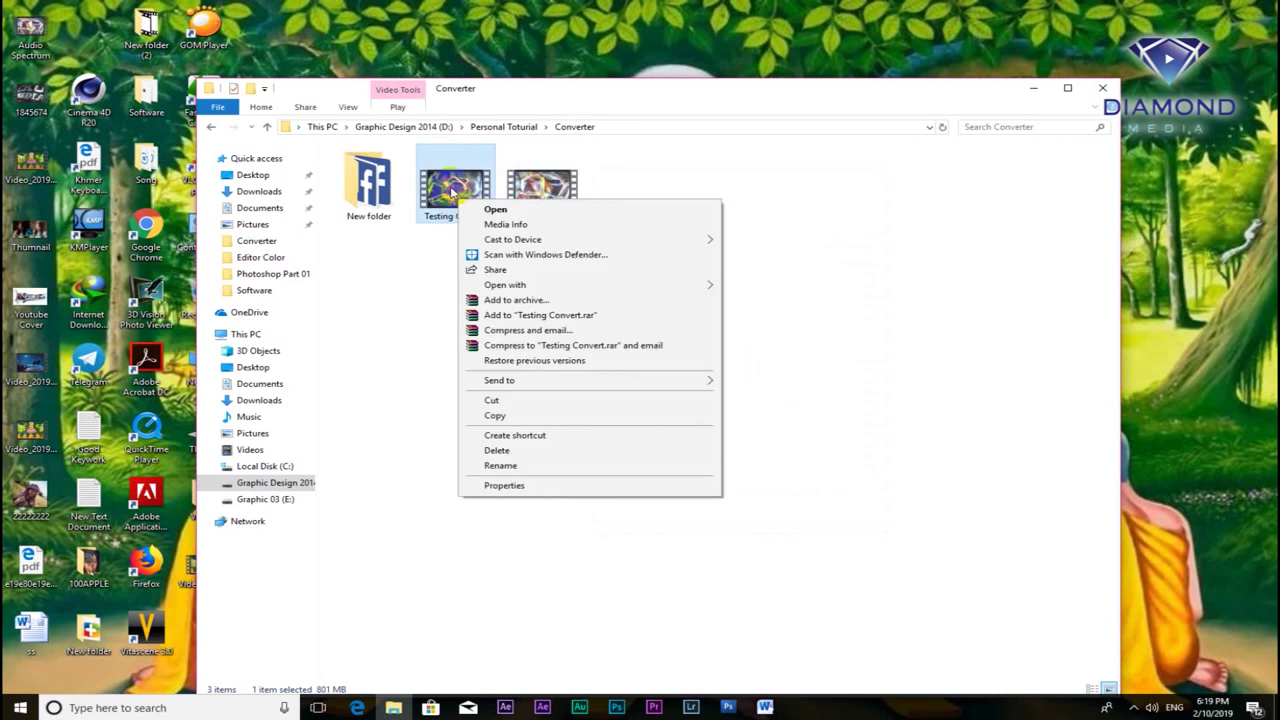
pyautogui.click(452, 190)
pyautogui.rightClick(452, 190)
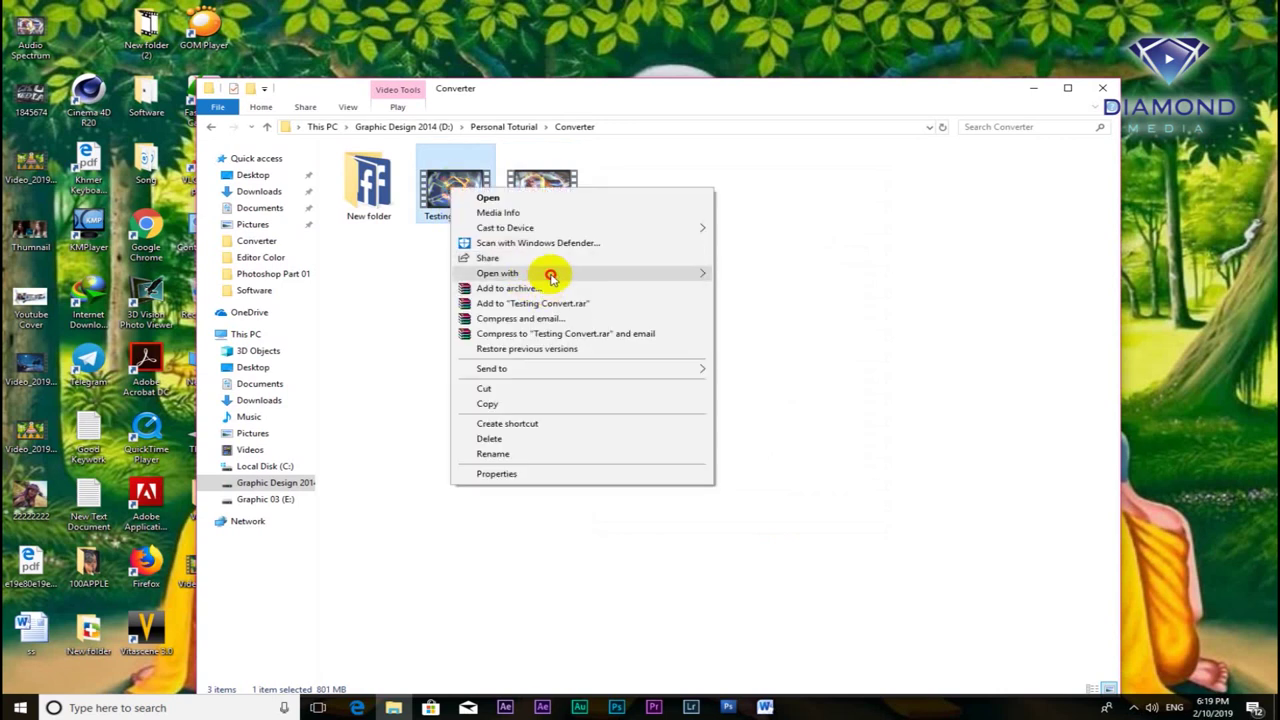
pyautogui.moveTo(670, 273)
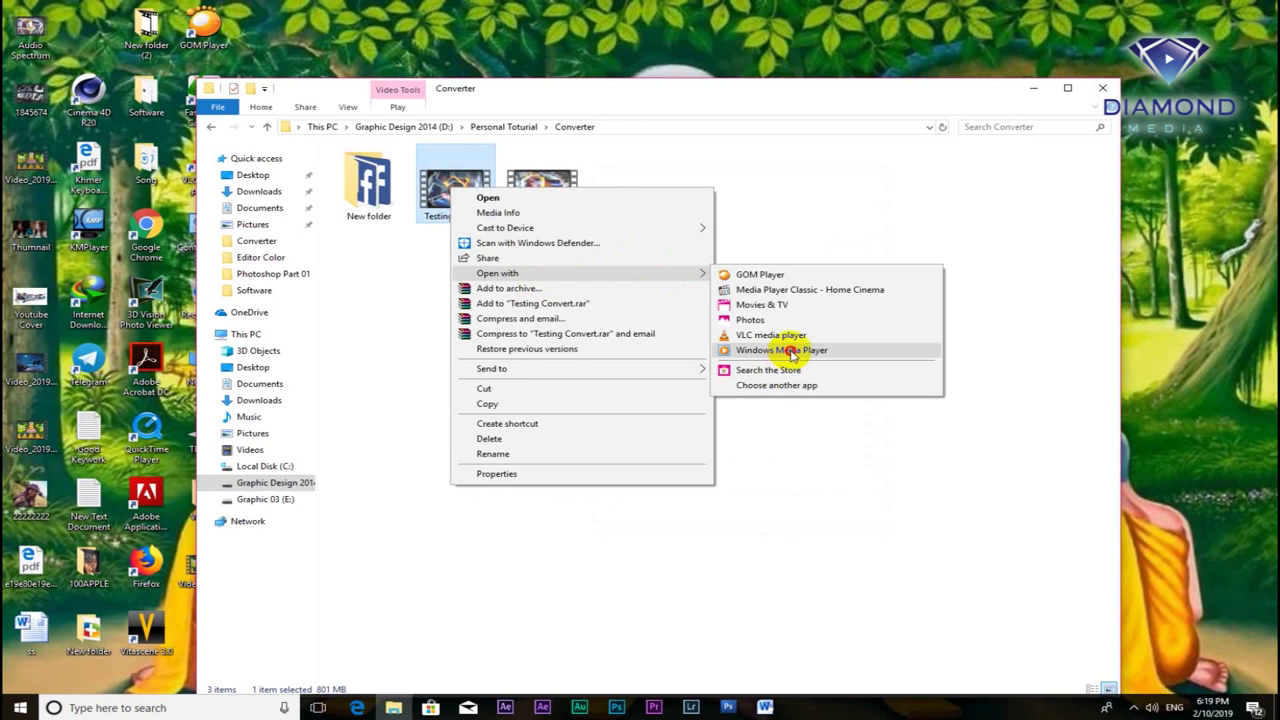
pyautogui.click(792, 354)
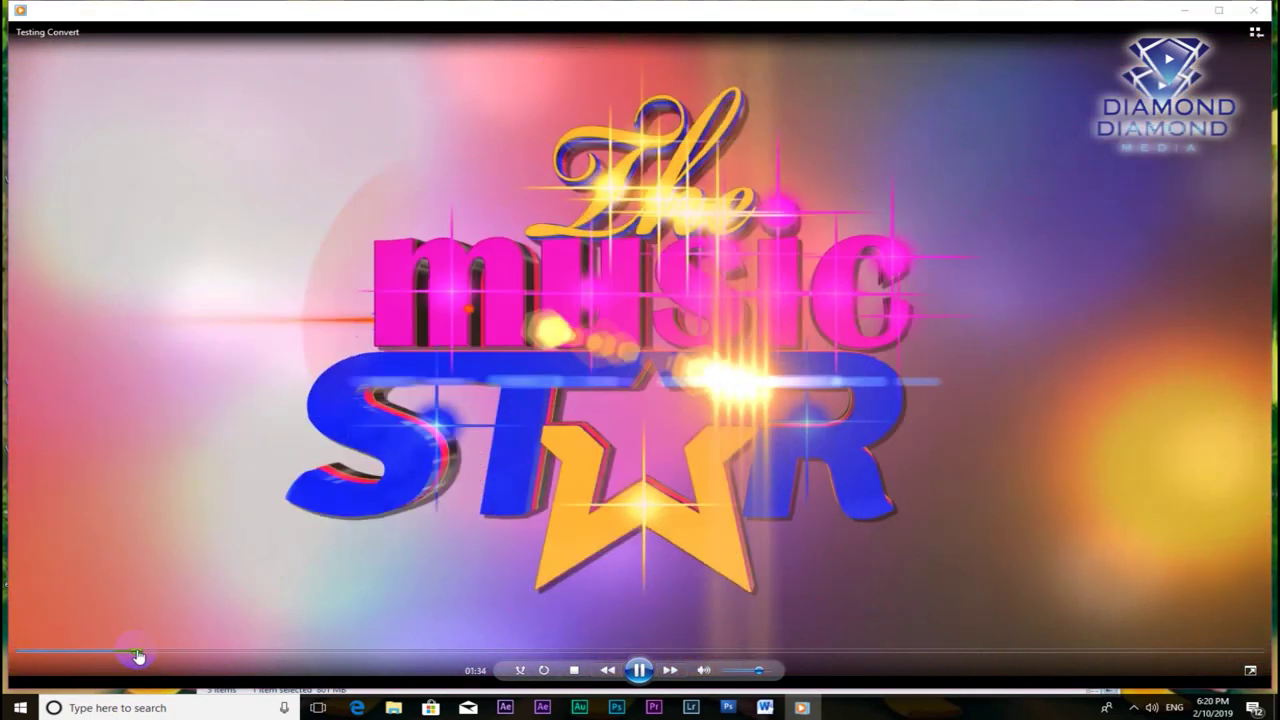
# Step: Skip ahead to the 3D text scene, then close the player
pyautogui.click(433, 655)
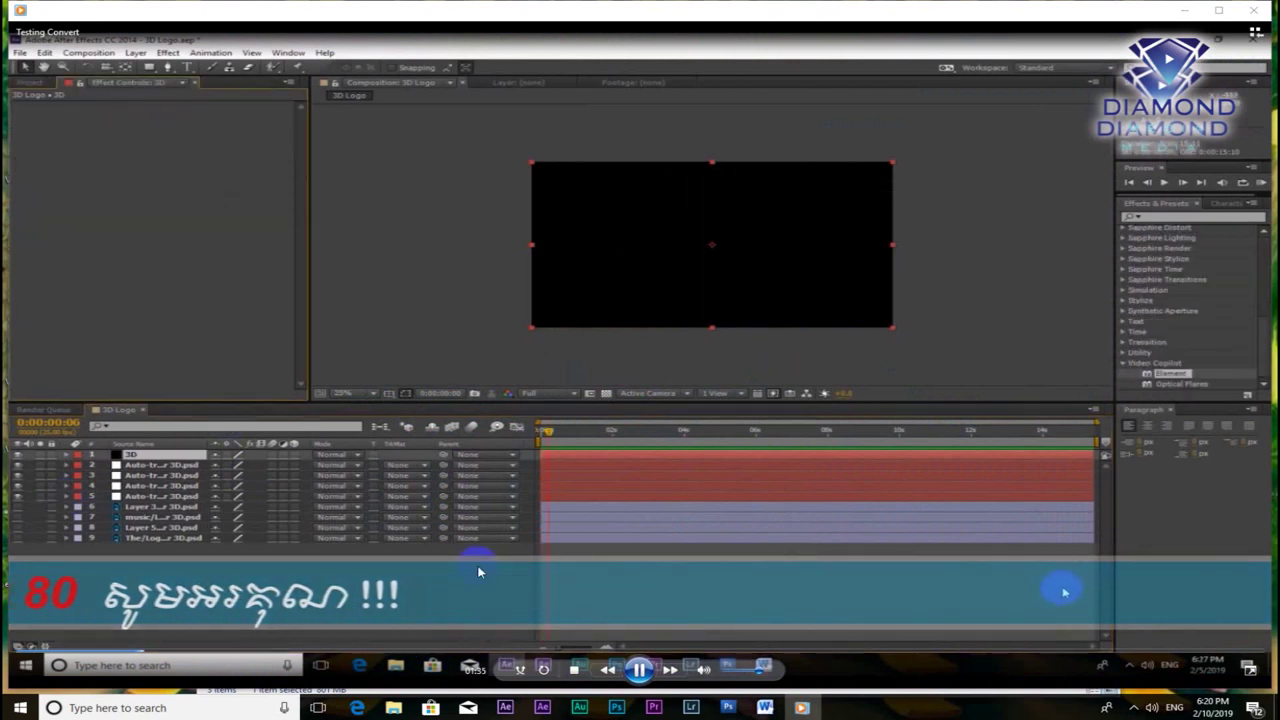
pyautogui.click(207, 653)
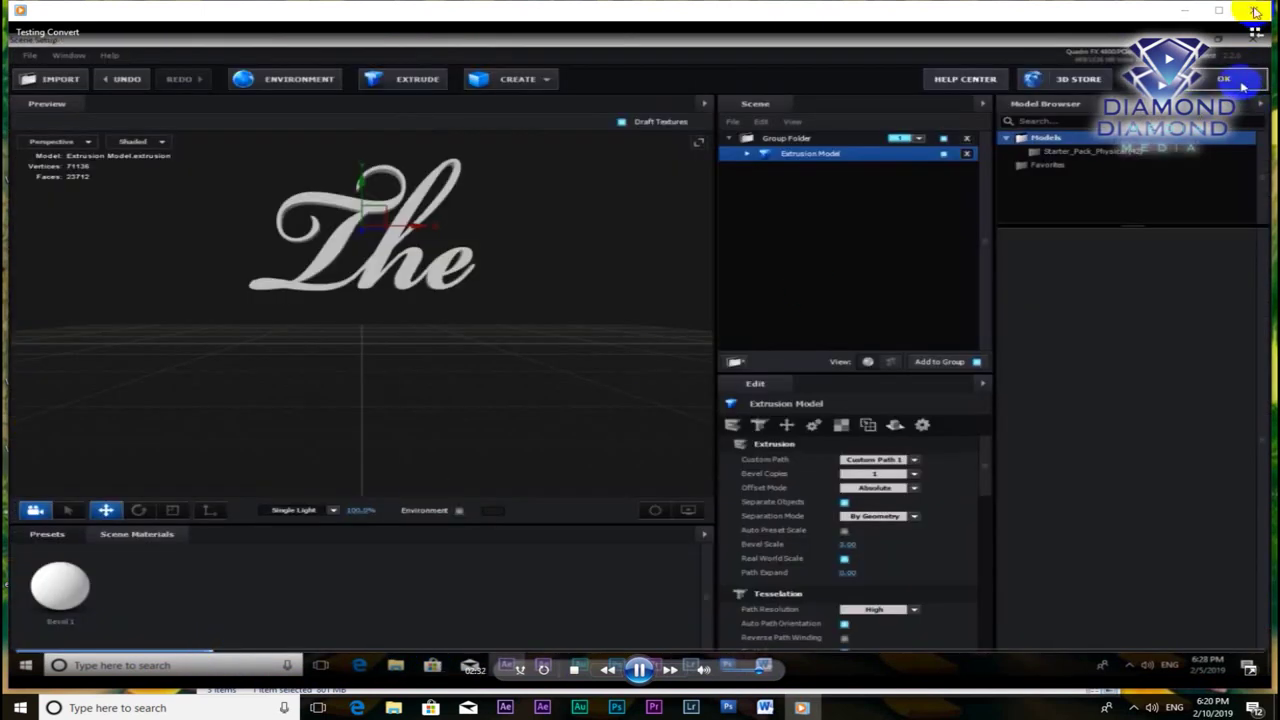
pyautogui.click(1256, 9)
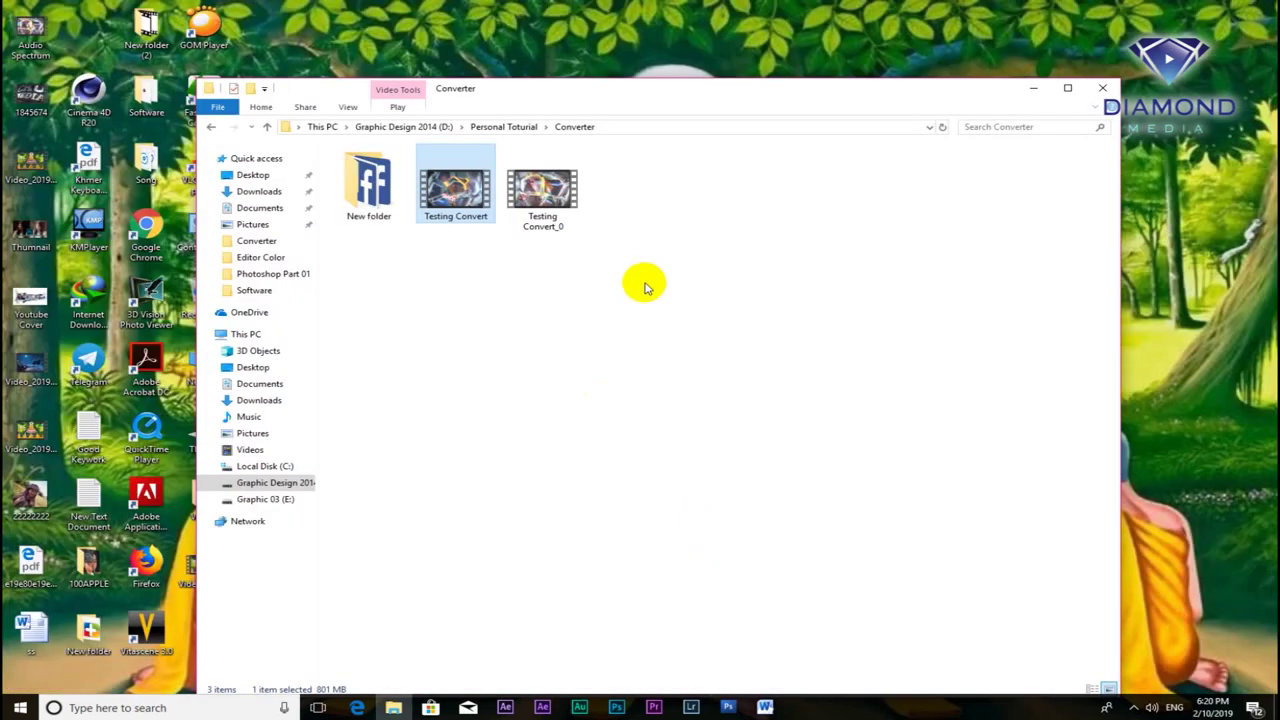
# Step: Play the converted Testing Convert_0 video in Windows Media Player
pyautogui.rightClick(536, 196)
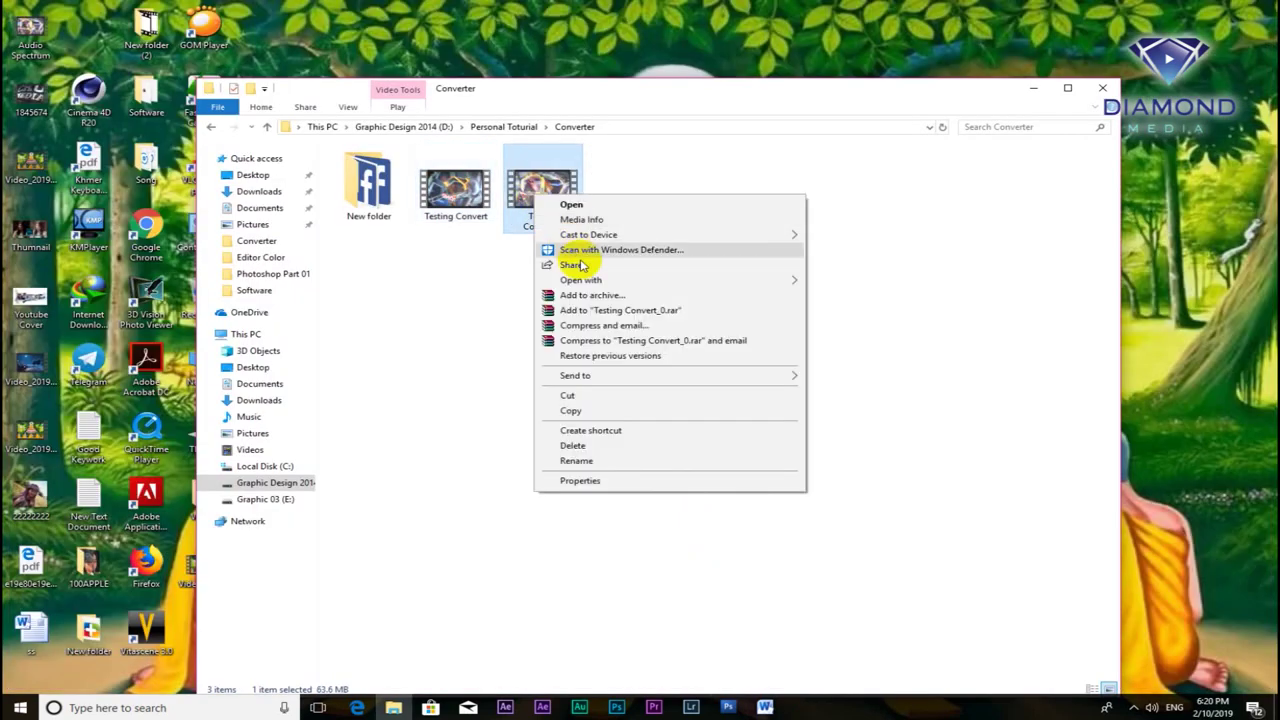
pyautogui.moveTo(601, 281)
pyautogui.click(917, 358)
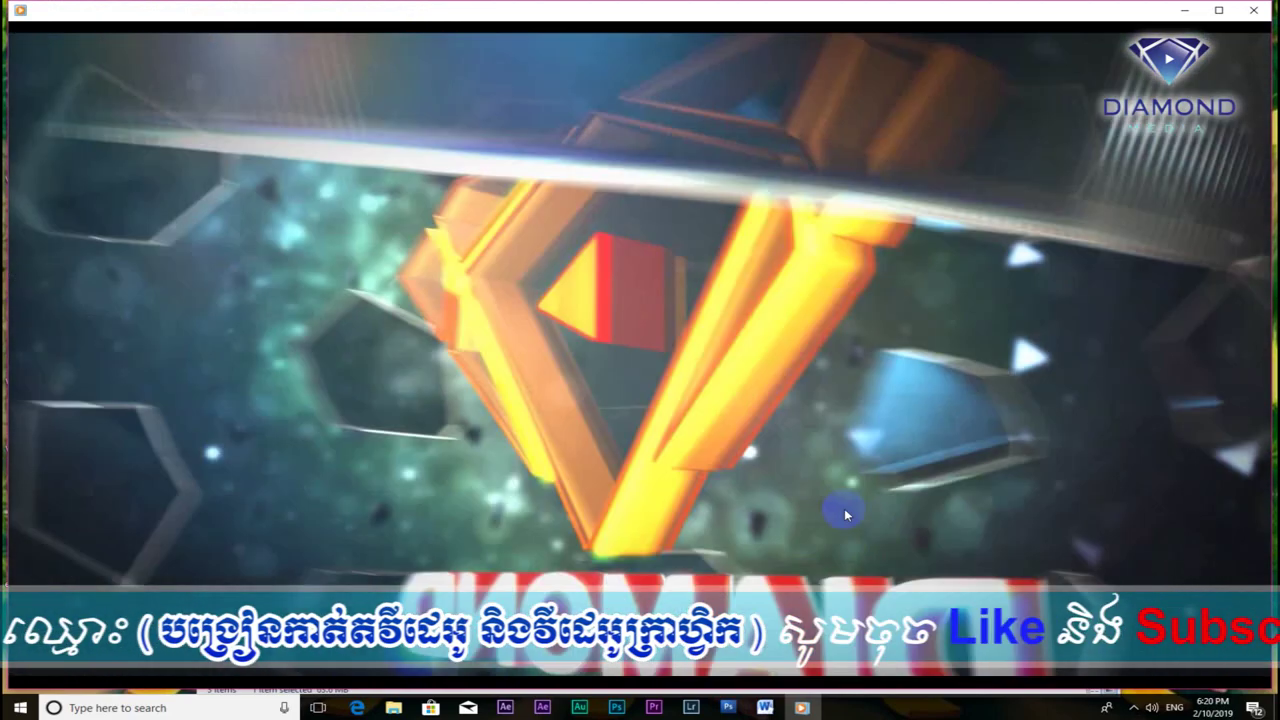
# Step: Skip to about 00:54, 02:46 and the 3D extrusion scene, pause, then minimize the player
pyautogui.moveTo(814, 531)
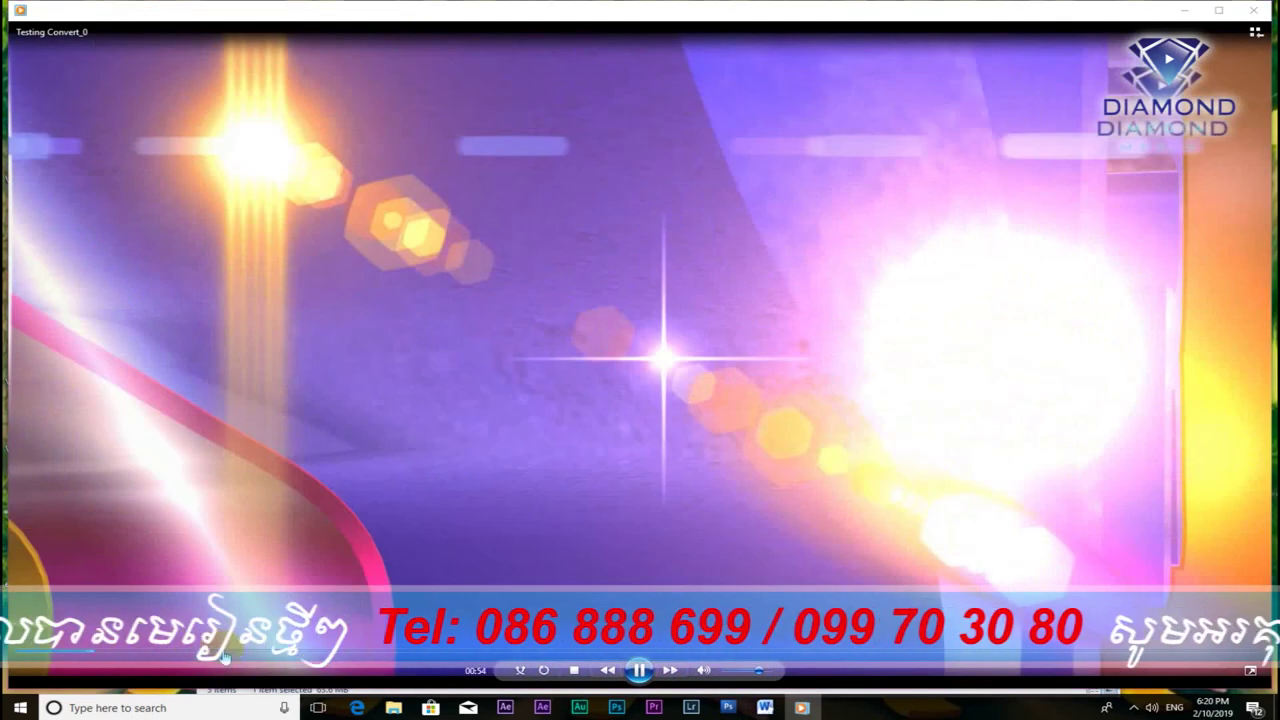
pyautogui.click(225, 652)
pyautogui.click(325, 655)
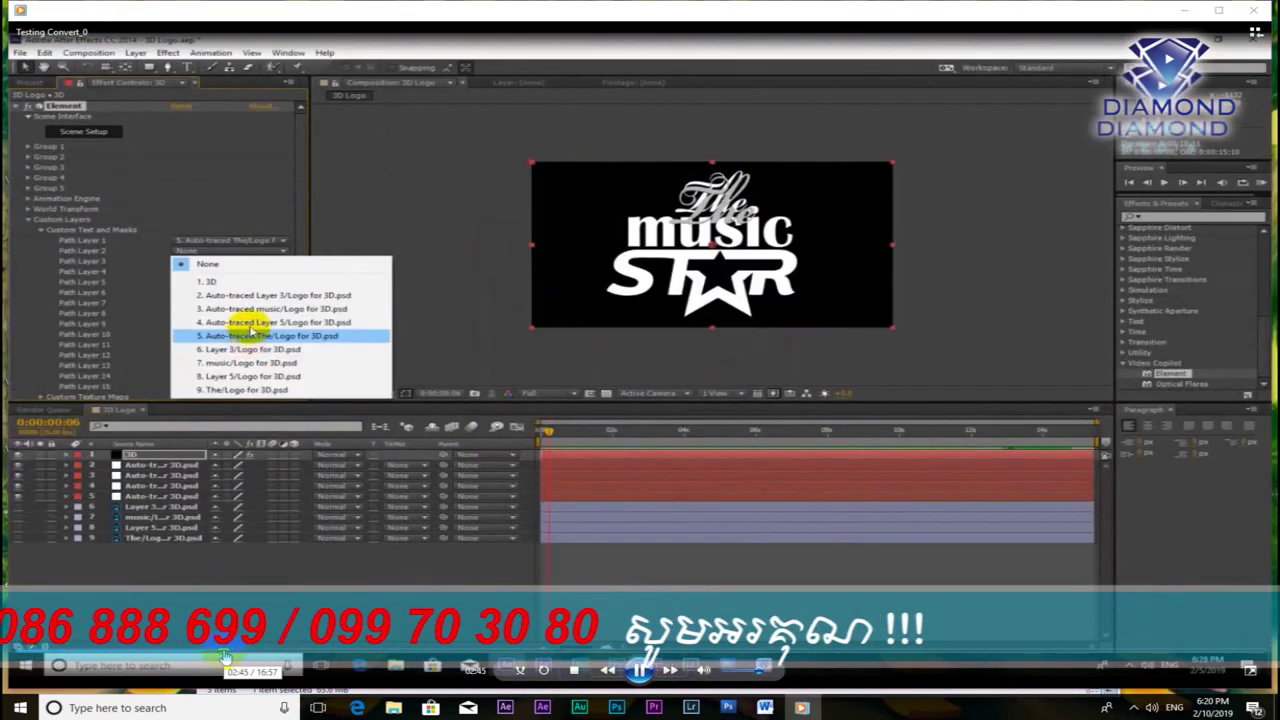
pyautogui.click(410, 652)
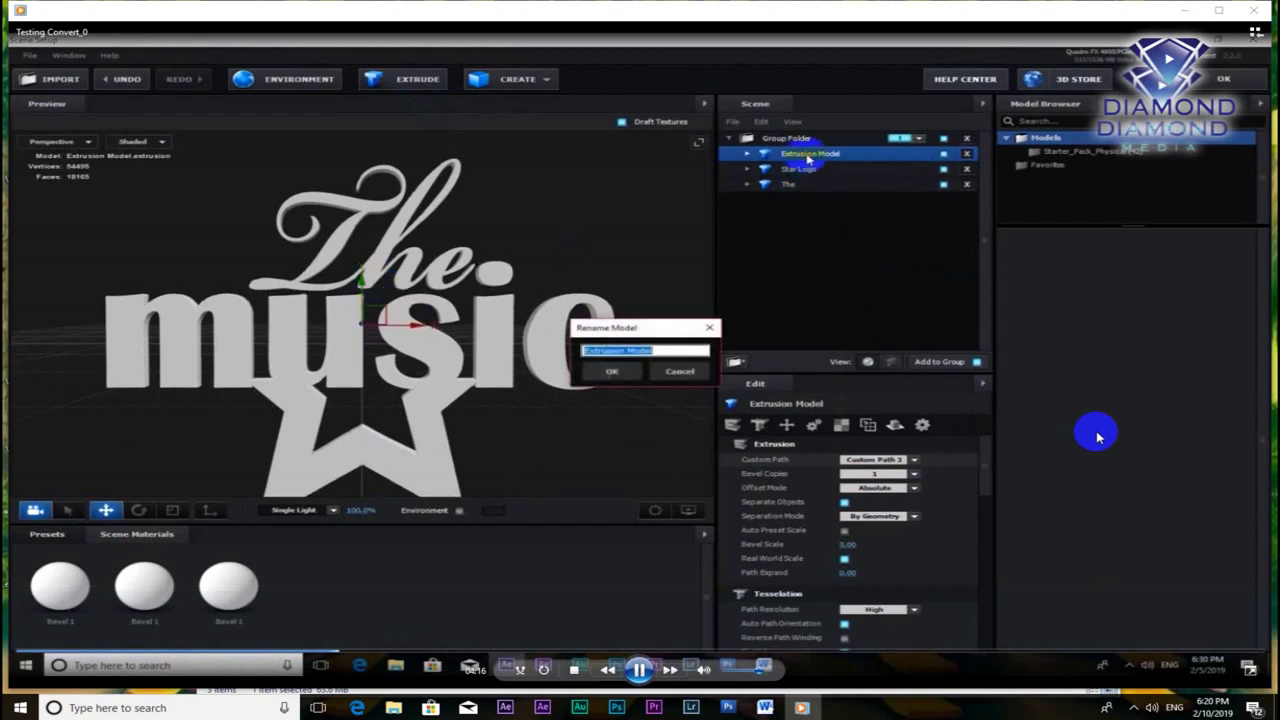
pyautogui.click(638, 669)
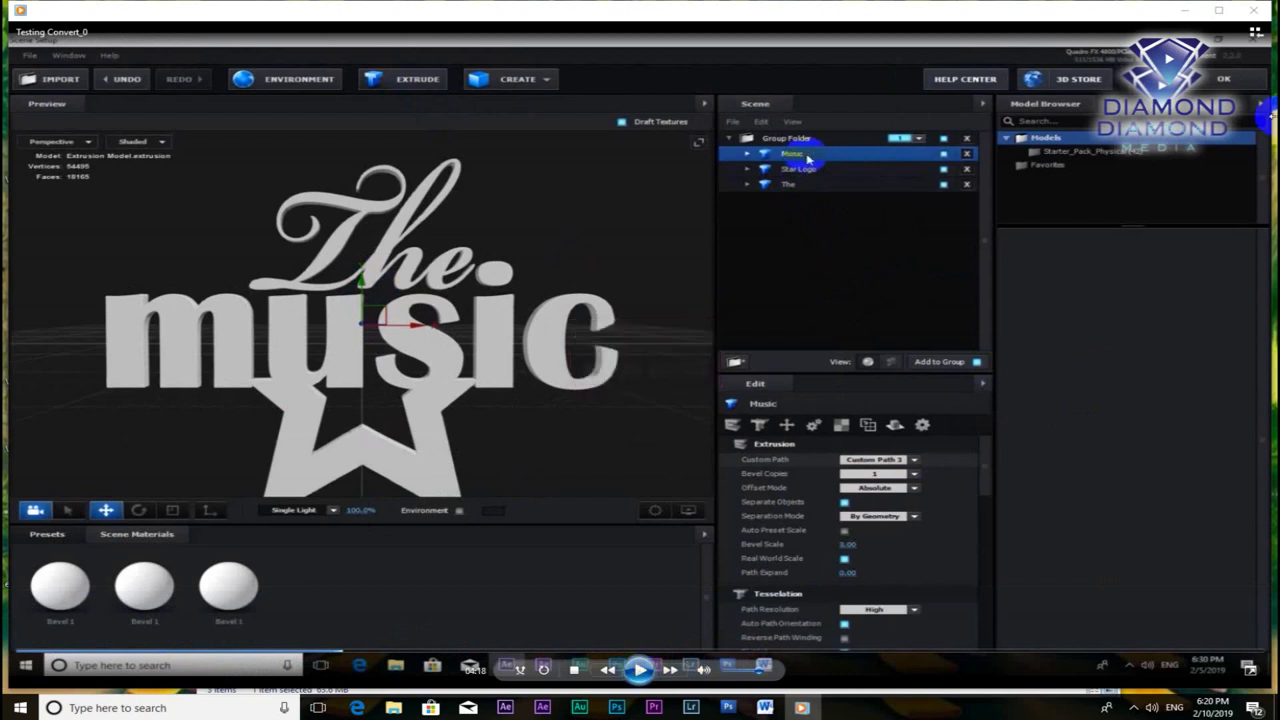
pyautogui.click(1219, 10)
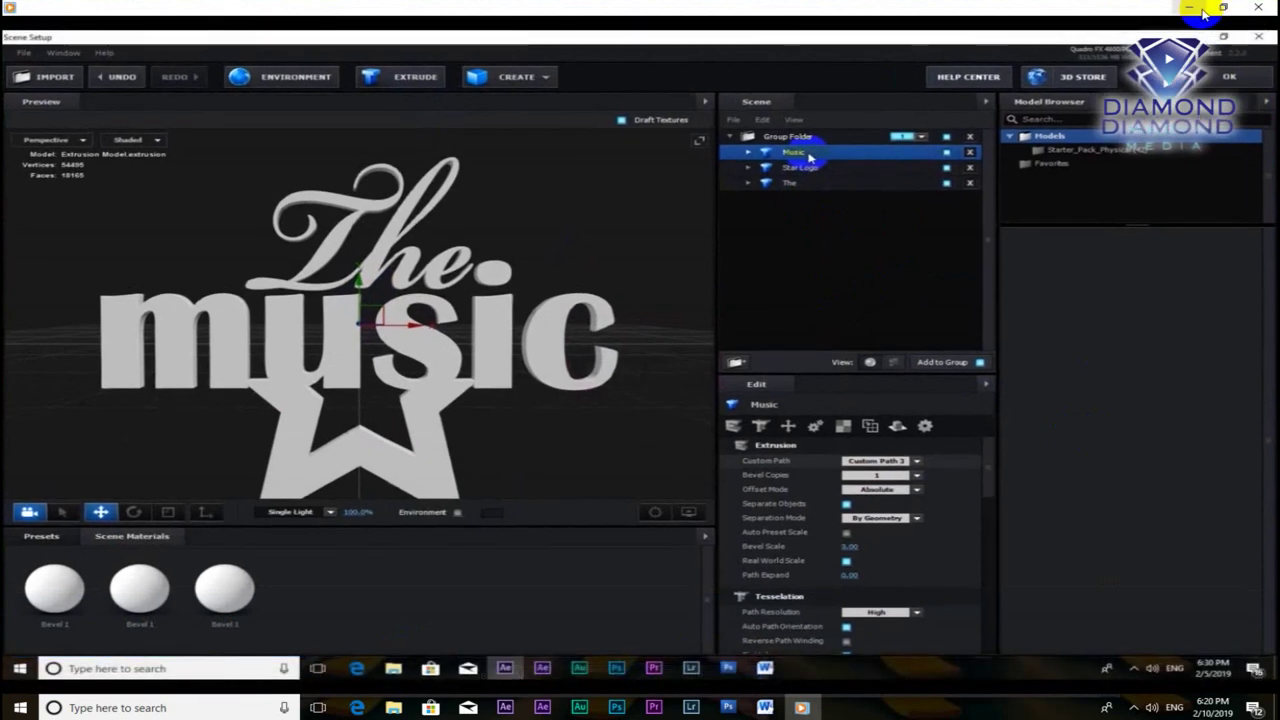
pyautogui.click(1193, 8)
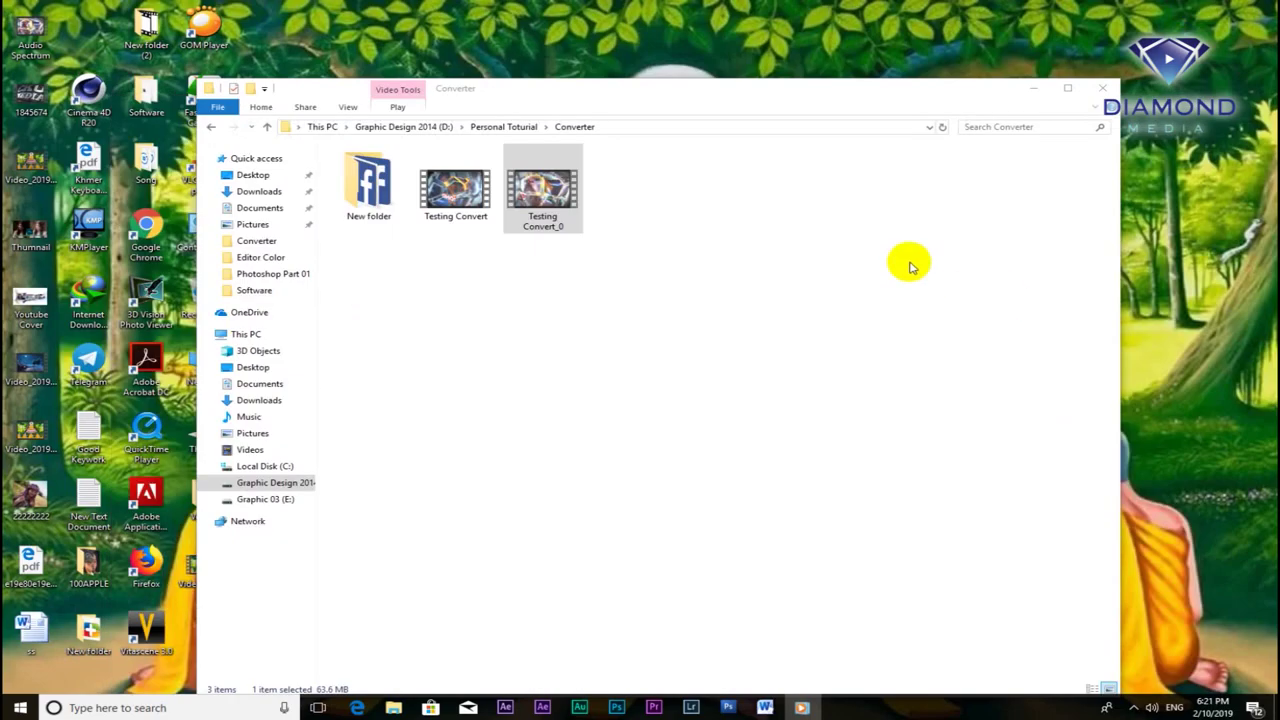
pyautogui.moveTo(846, 95); pyautogui.dragTo(865, 80)
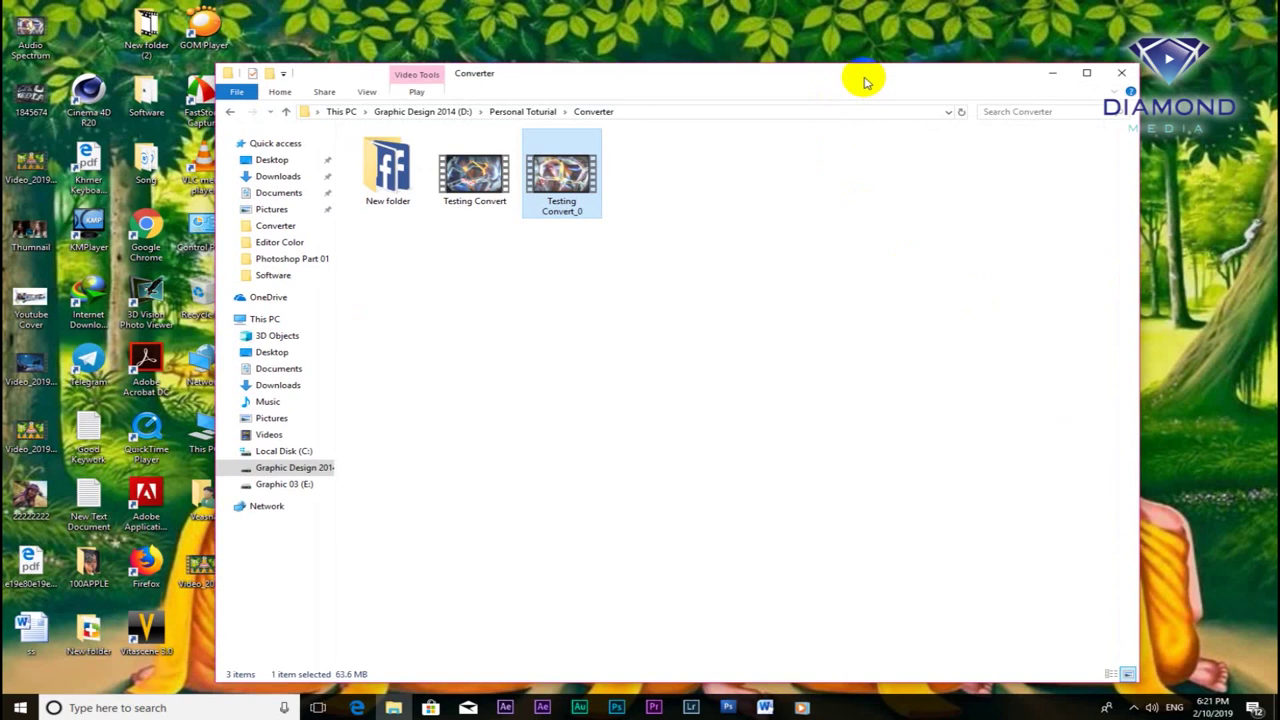
pyautogui.moveTo(866, 83)
pyautogui.mouseDown()
pyautogui.moveTo(864, 67)
pyautogui.moveTo(796, 63)
pyautogui.mouseUp()
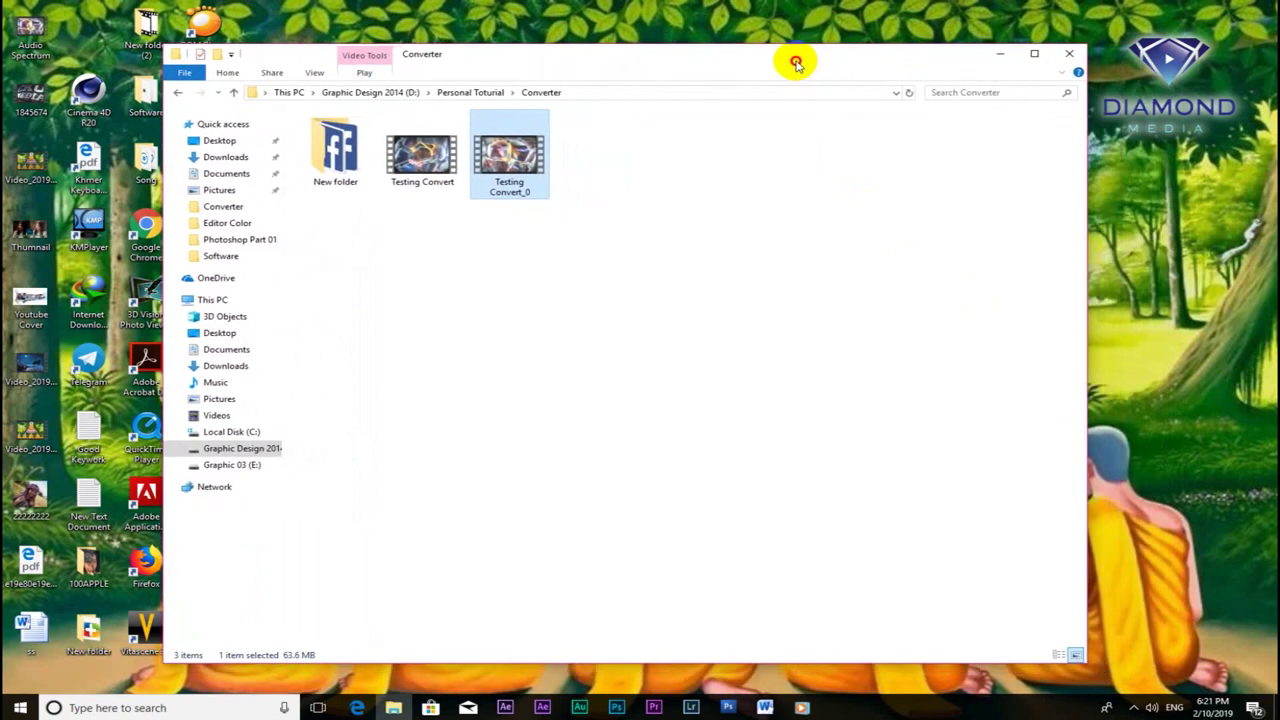
pyautogui.moveTo(796, 63); pyautogui.dragTo(826, 63)
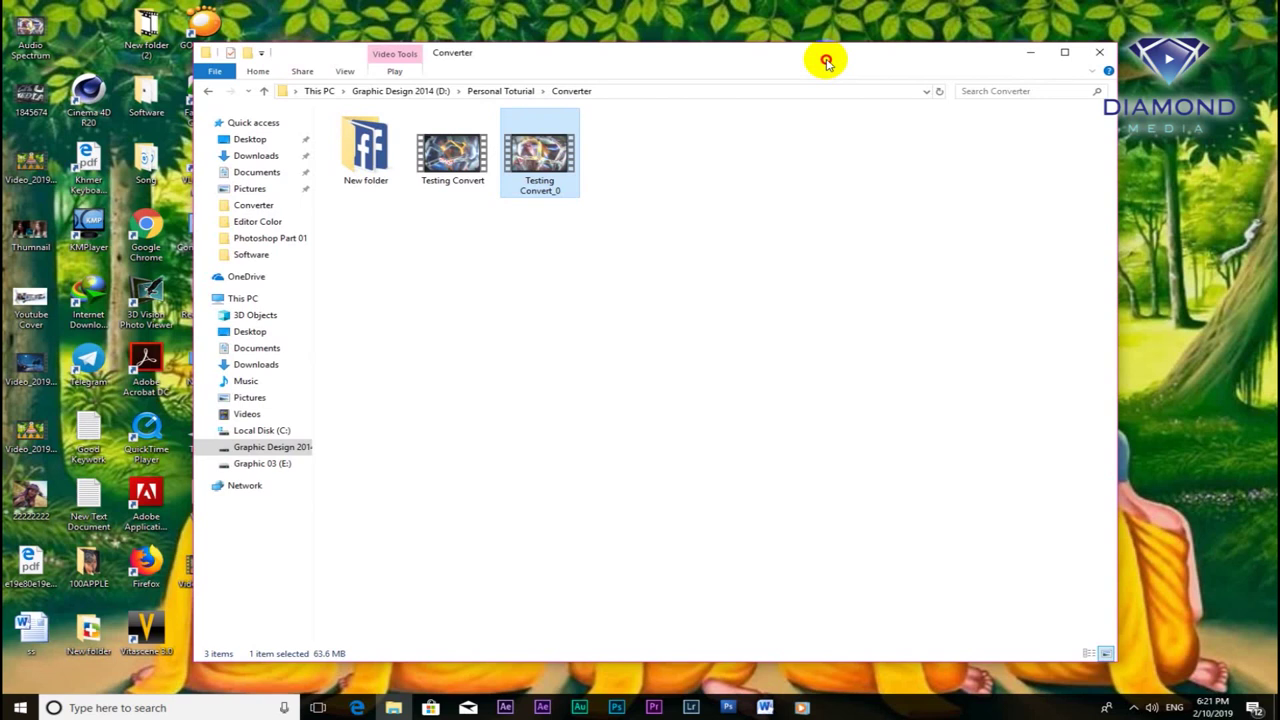
pyautogui.moveTo(826, 63); pyautogui.dragTo(822, 64)
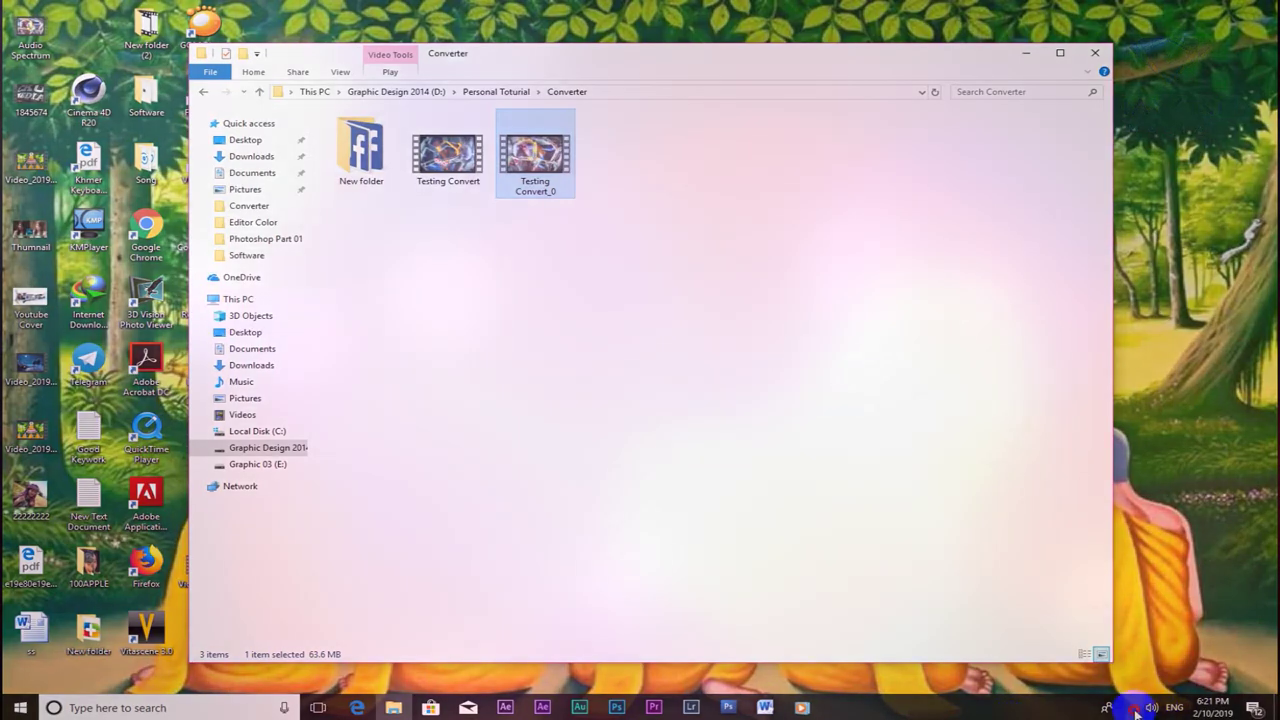
pyautogui.click(1133, 707)
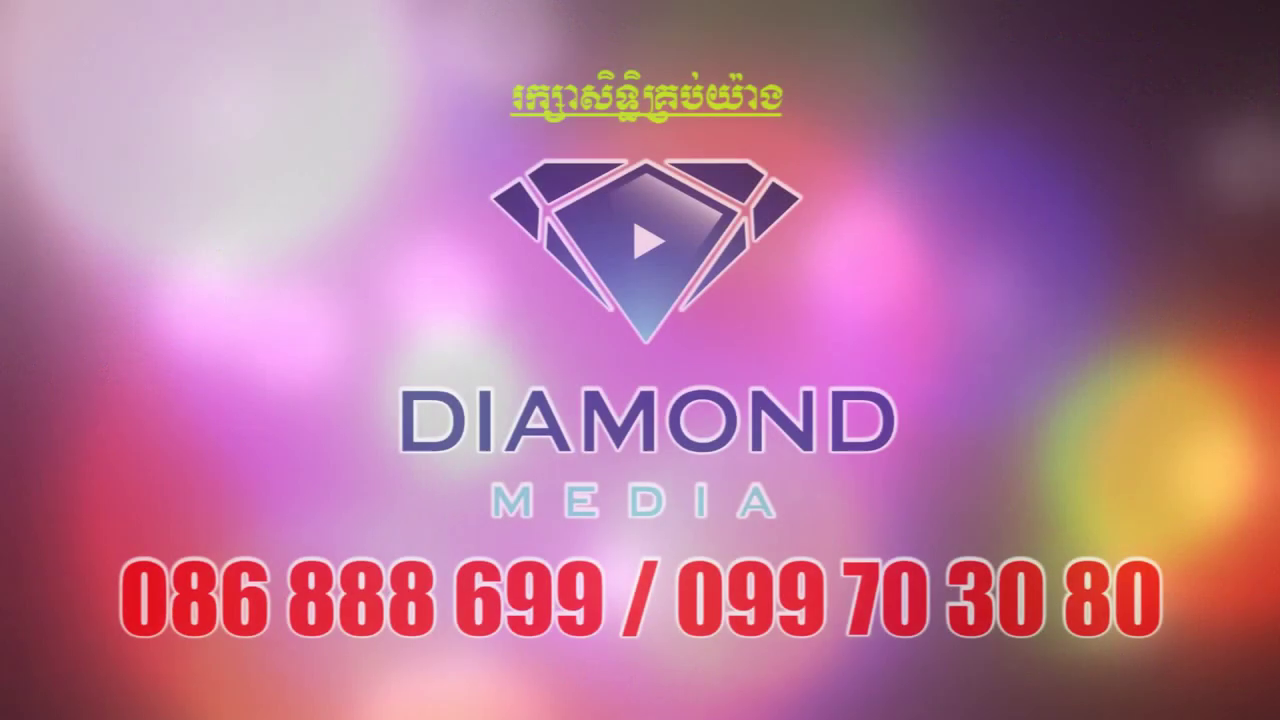